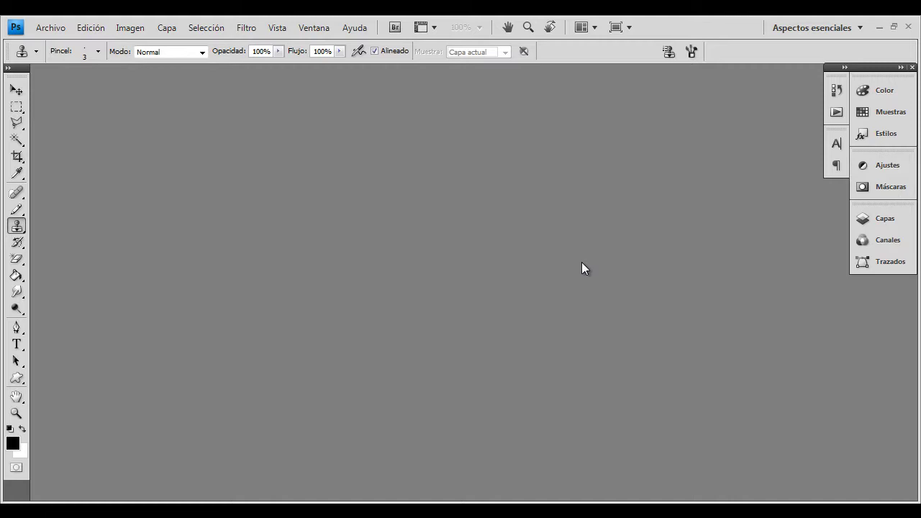
Step: Create a new 800 × 600 pixel RGB document at 29 pixels/cm with a white background
{"action": "left_click", "coordinate": [50, 27]}
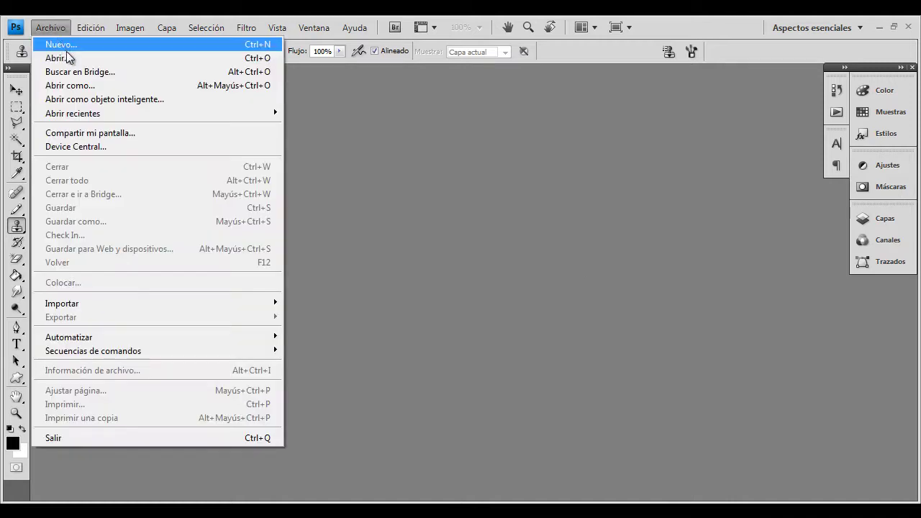
{"action": "left_click", "coordinate": [66, 50]}
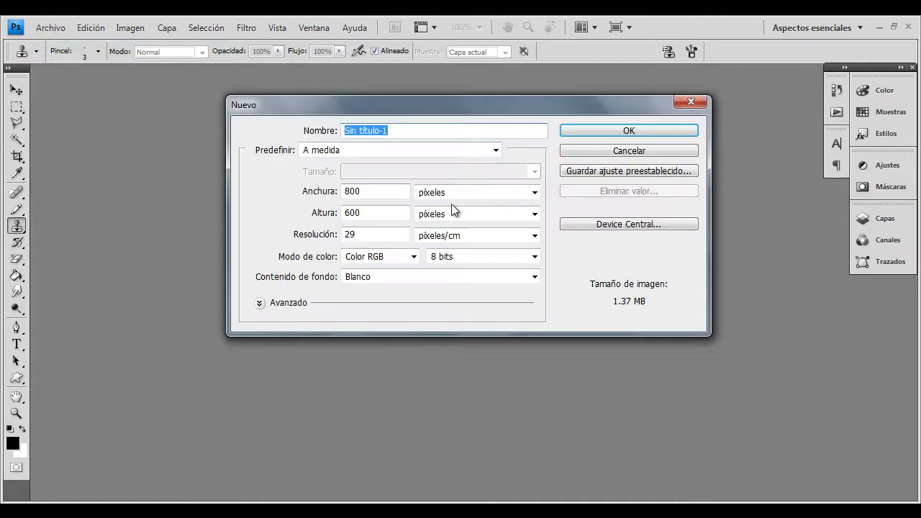
{"action": "left_click", "coordinate": [602, 132]}
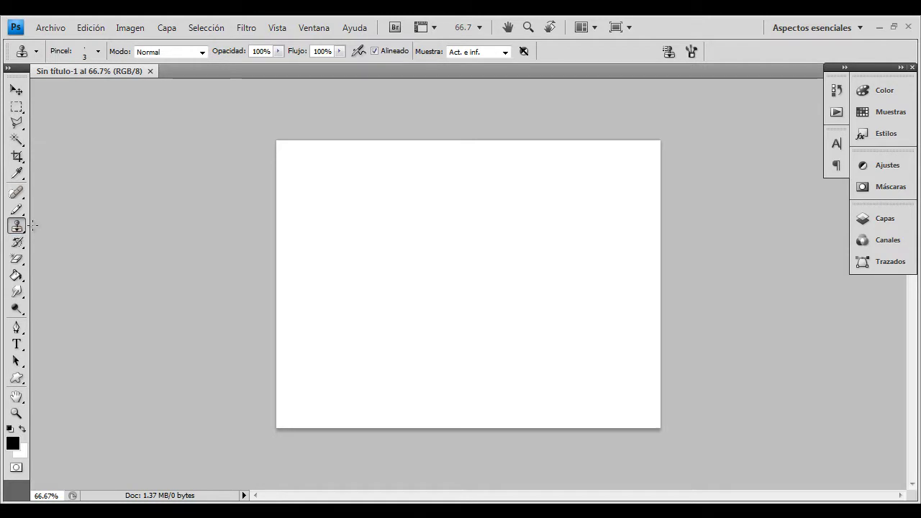
Step: Add the text "GamoDimension" near the upper edge of the canvas in black Impact at 71.1 pt
{"action": "key", "text": "t"}
{"action": "left_click", "coordinate": [307, 178]}
{"action": "type", "text": "Gamo"}
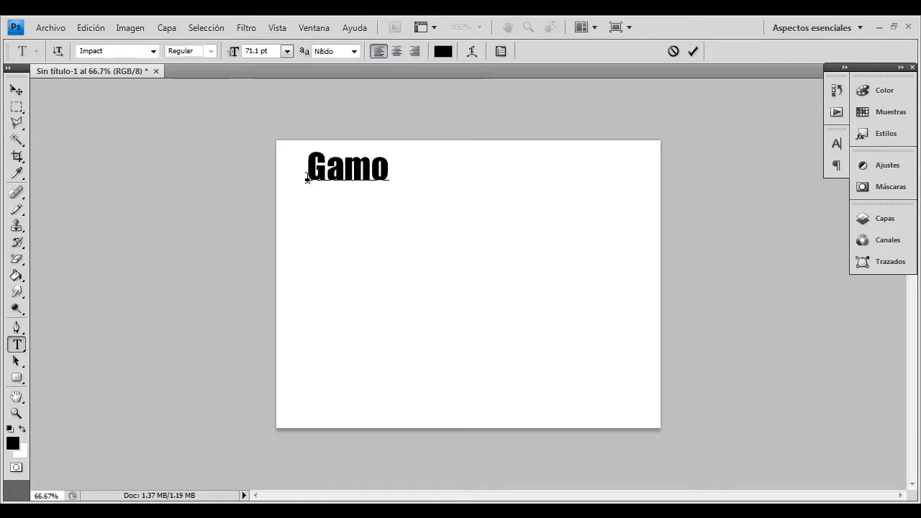
{"action": "type", "text": "Dimension"}
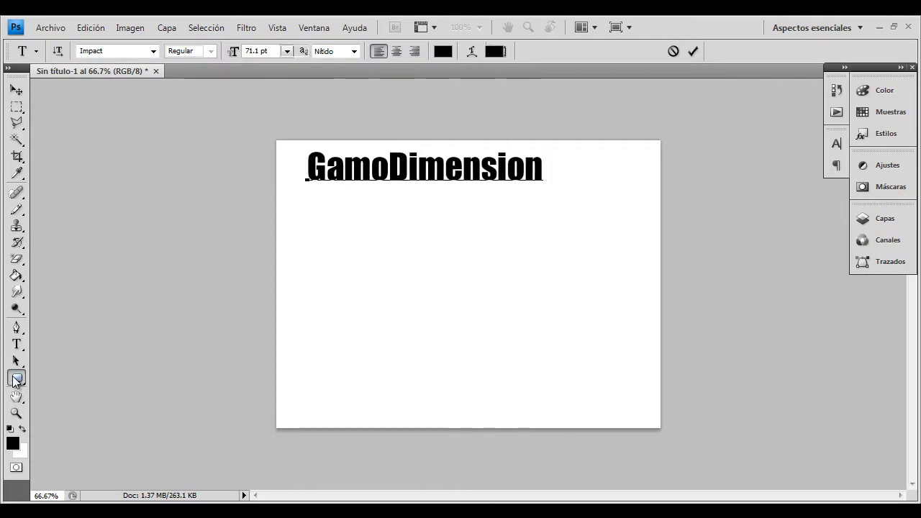
Step: Draw a wide rounded rectangle with a 10 px radius below the text and fill it with a light violet-blue of hue 240°
{"action": "left_click", "coordinate": [16, 378]}
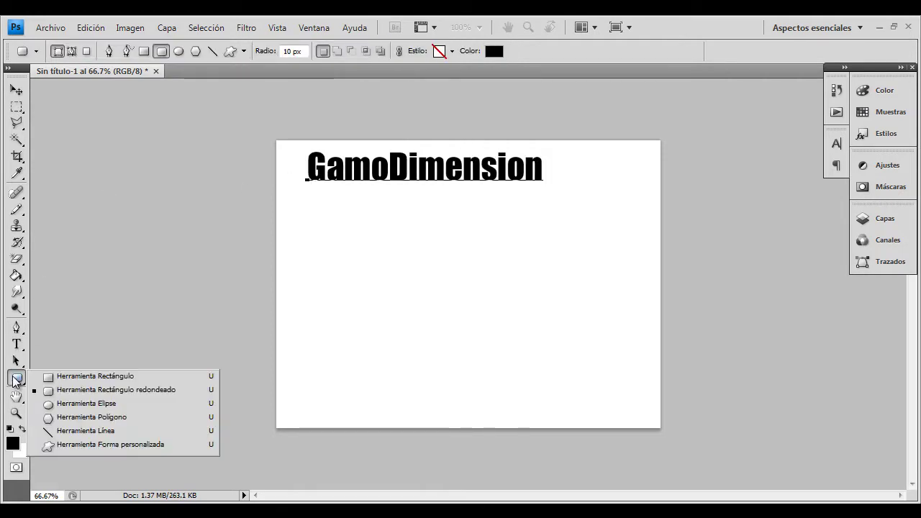
{"action": "left_click", "coordinate": [66, 390]}
{"action": "left_click_drag", "start_coordinate": [326, 242], "coordinate": [562, 307]}
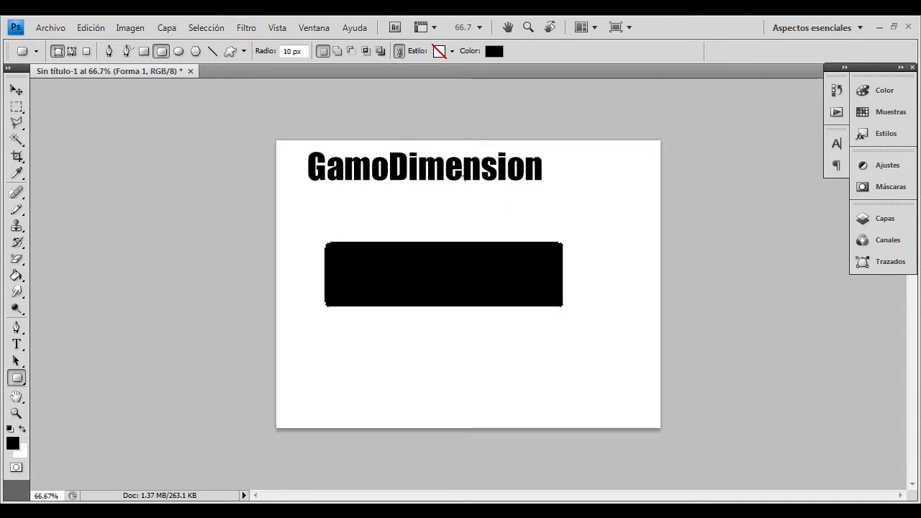
{"action": "left_click", "coordinate": [494, 53]}
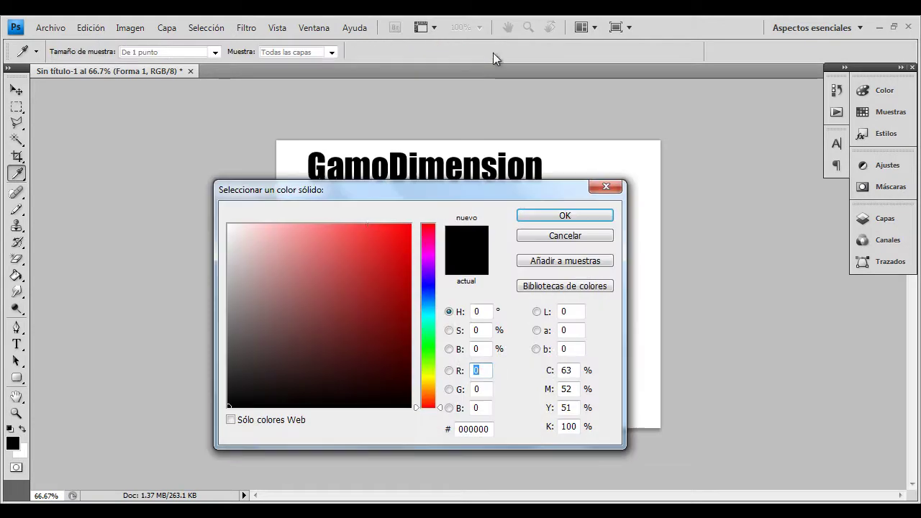
{"action": "left_click_drag", "start_coordinate": [428, 302], "coordinate": [426, 285]}
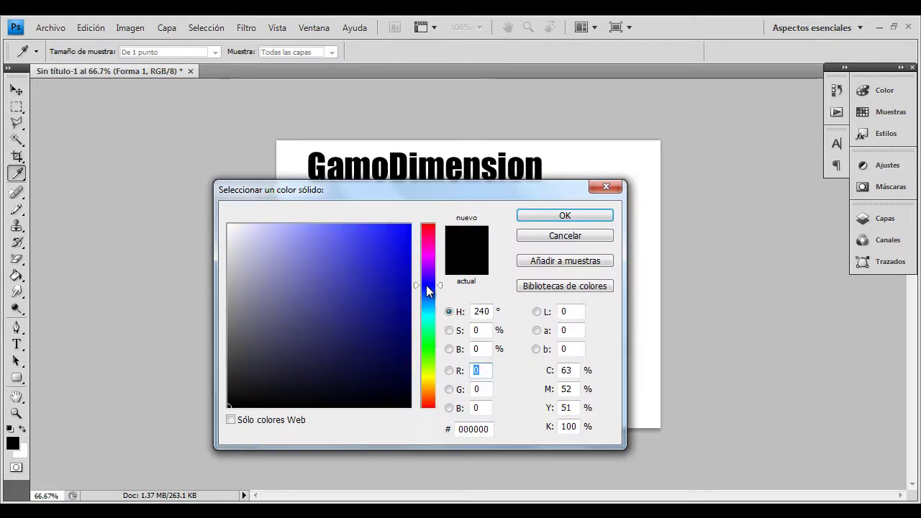
{"action": "left_click_drag", "start_coordinate": [394, 252], "coordinate": [310, 242]}
{"action": "left_click", "coordinate": [580, 215]}
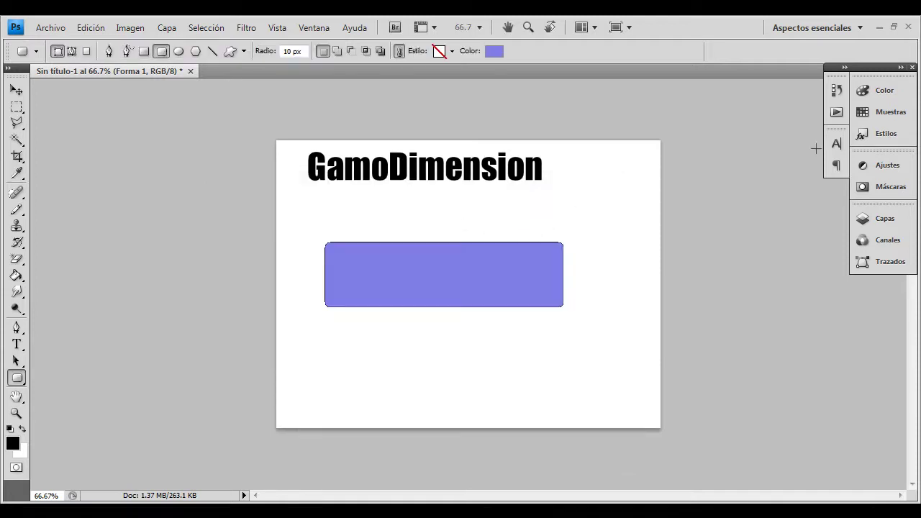
Step: Convert the Fondo background into a regular layer and move the GamoDimension text slightly down and to the right
{"action": "left_click", "coordinate": [881, 218]}
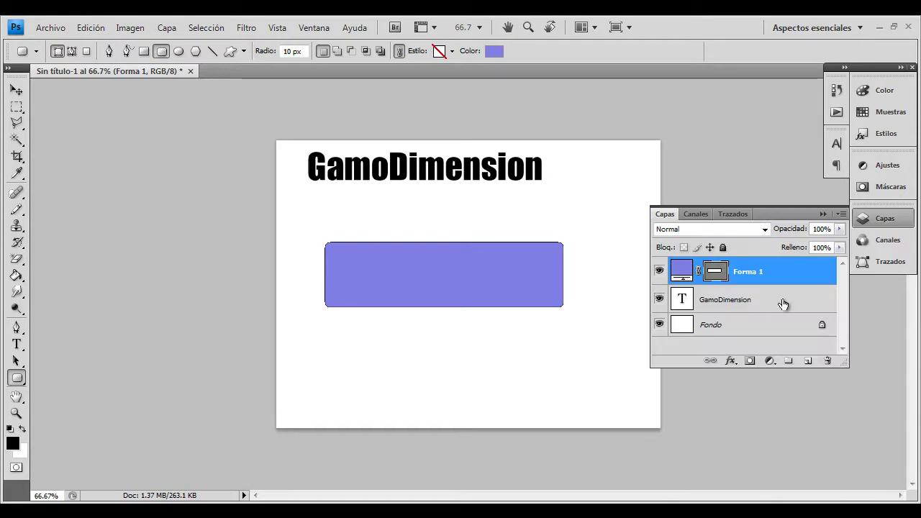
{"action": "left_click", "coordinate": [708, 325]}
{"action": "left_click", "coordinate": [17, 90]}
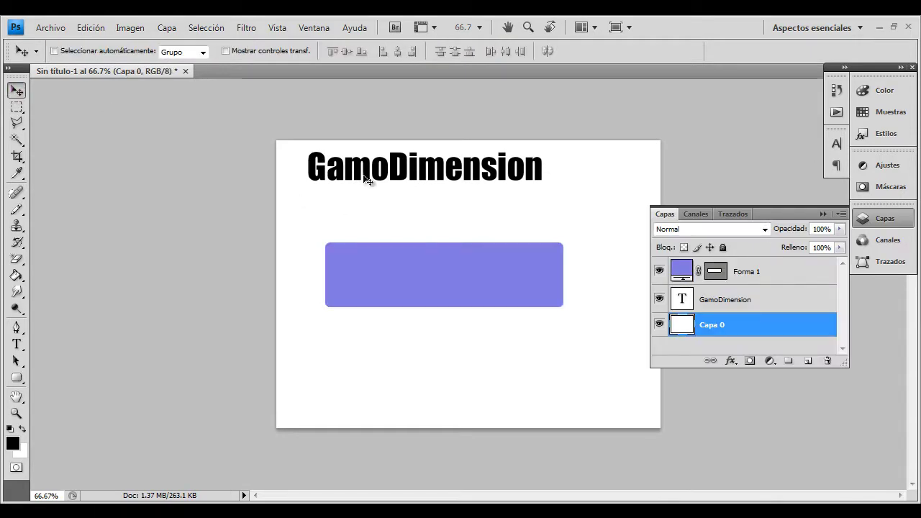
{"action": "left_click_drag", "start_coordinate": [365, 169], "coordinate": [420, 200]}
{"action": "key", "text": "ctrl+z"}
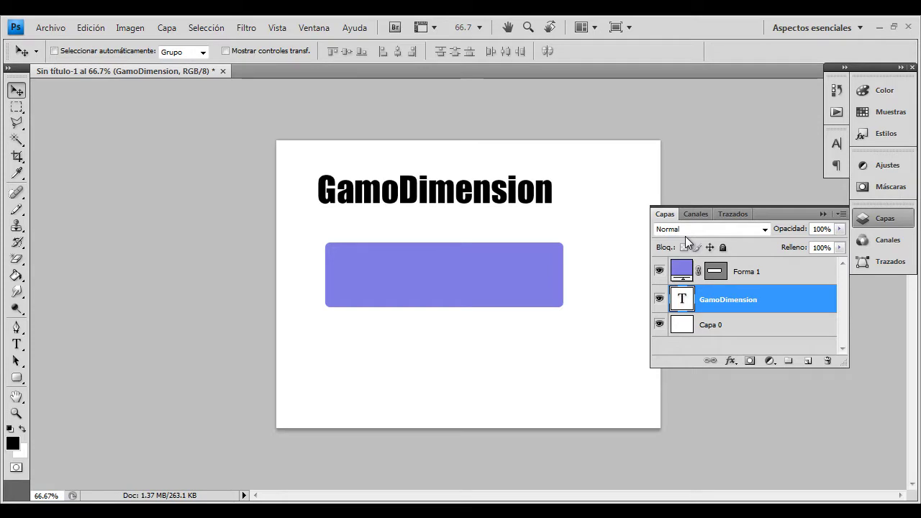
{"action": "left_click", "coordinate": [730, 362]}
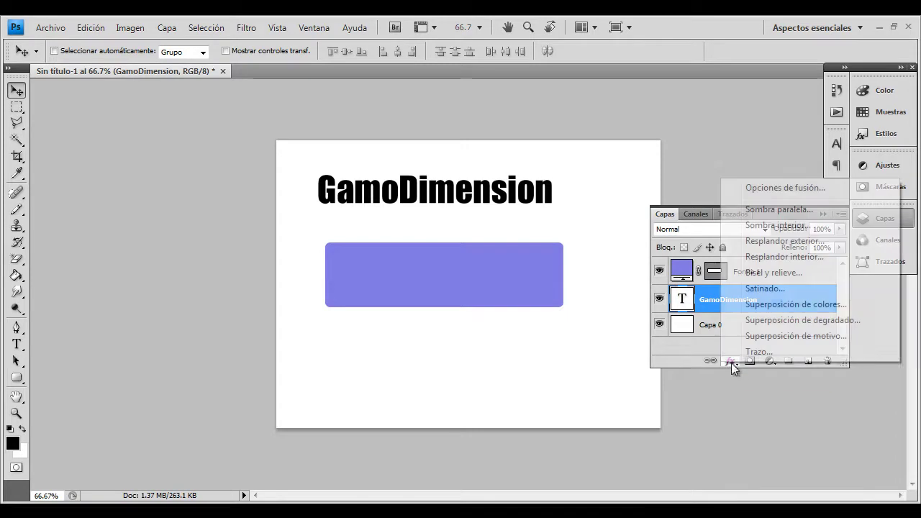
{"action": "left_click", "coordinate": [778, 188]}
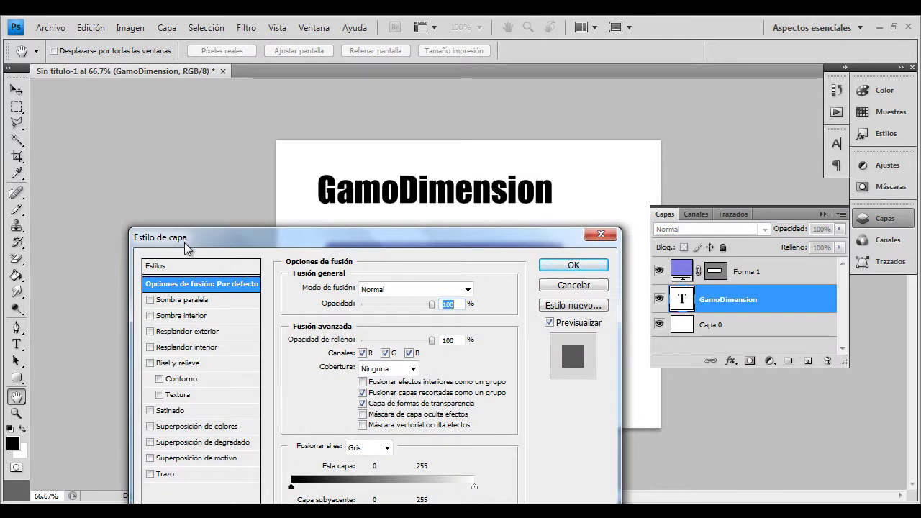
{"action": "left_click", "coordinate": [601, 233]}
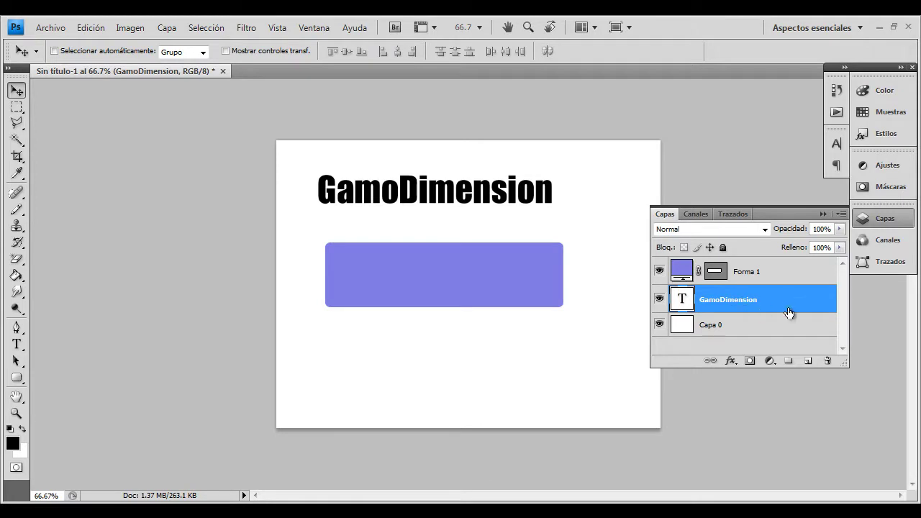
Step: Enable a drop shadow (Sombra paralela) on the GamoDimension text layer and set its opacity to 33%
{"action": "double_click", "coordinate": [791, 300]}
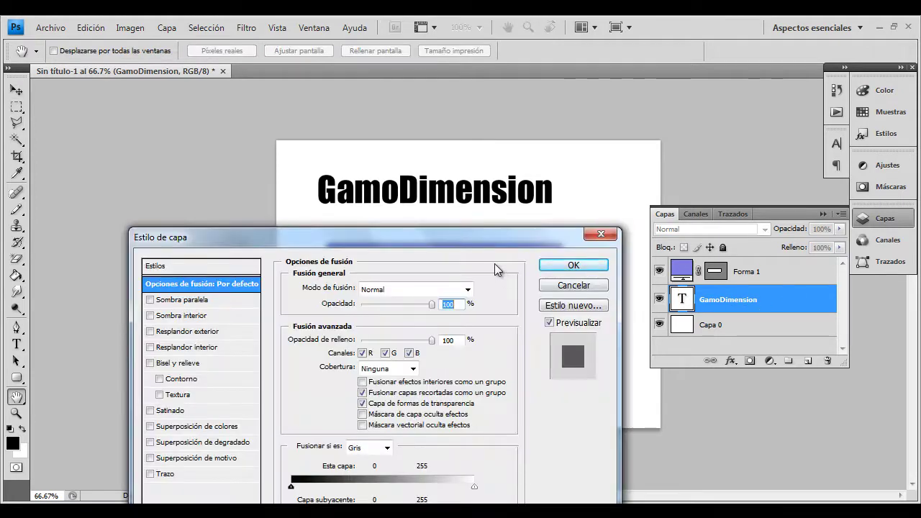
{"action": "left_click_drag", "start_coordinate": [456, 231], "coordinate": [595, 216]}
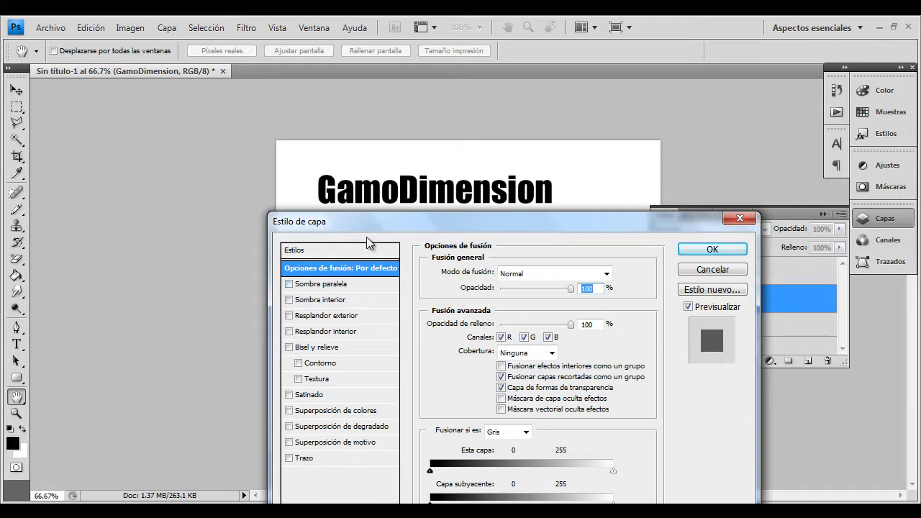
{"action": "left_click_drag", "start_coordinate": [375, 230], "coordinate": [330, 247]}
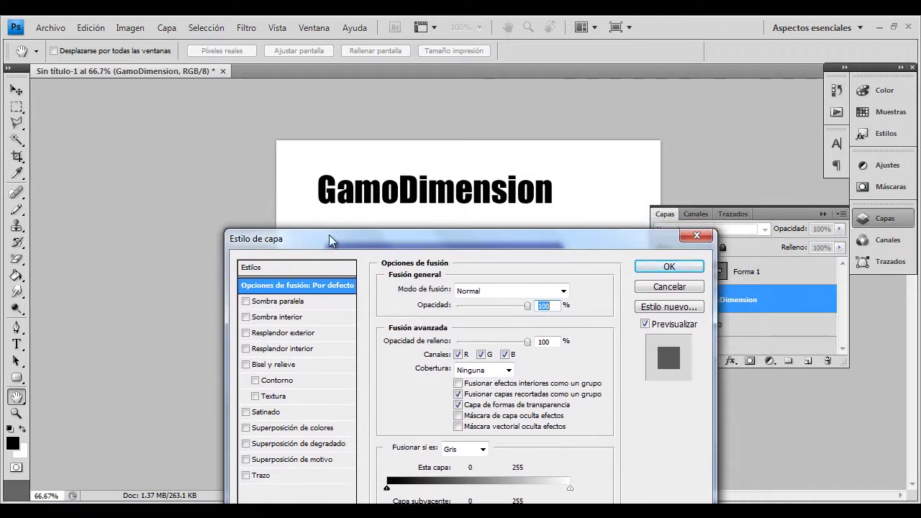
{"action": "left_click", "coordinate": [246, 301]}
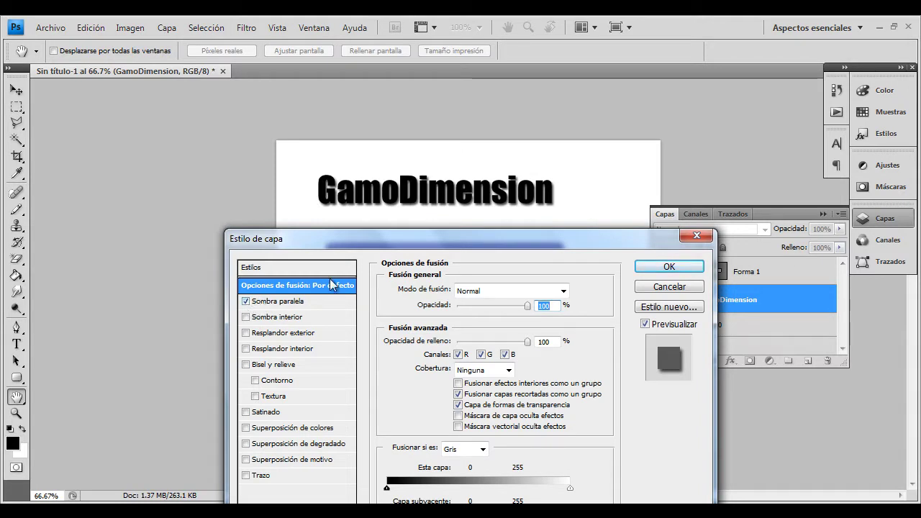
{"action": "left_click", "coordinate": [290, 303]}
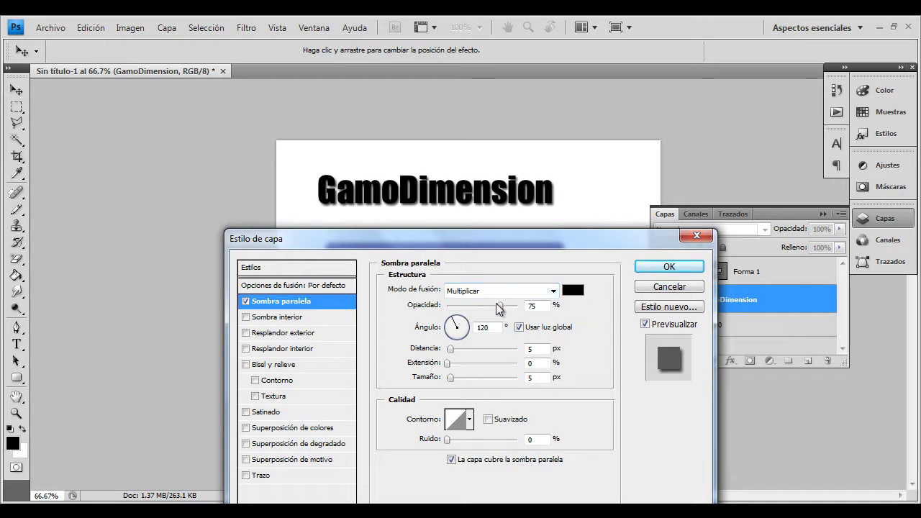
{"action": "left_click_drag", "start_coordinate": [497, 308], "coordinate": [459, 336]}
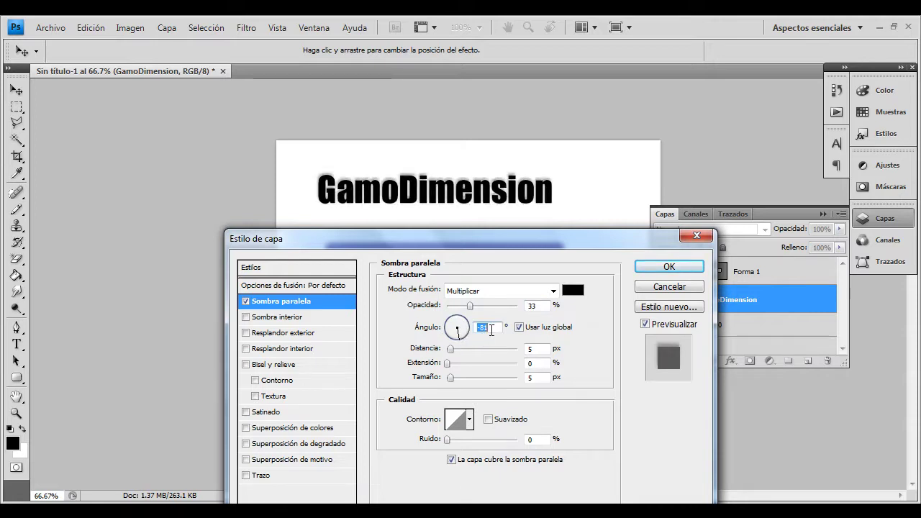
Step: Set the drop shadow angle to 90° and apply the layer style
{"action": "type", "text": "-90"}
{"action": "key", "text": "BackSpace"}
{"action": "key", "text": "BackSpace"}
{"action": "key", "text": "BackSpace"}
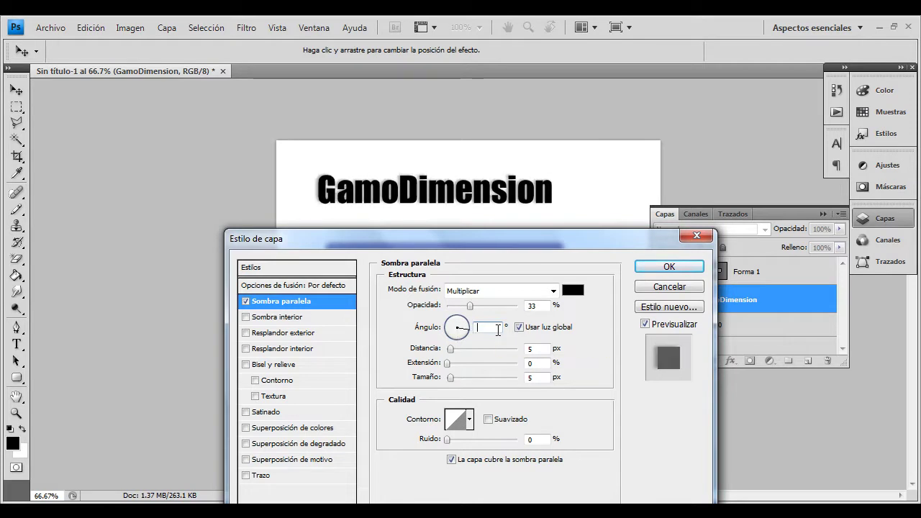
{"action": "type", "text": "90"}
{"action": "key", "text": "Return"}
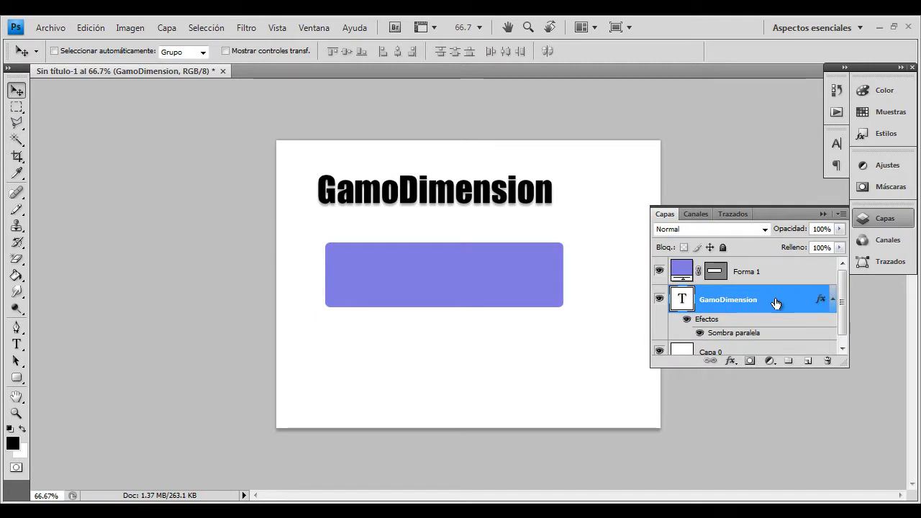
Step: Toggle the visibility of the drop shadow and of the text layer's whole effects group to compare the look
{"action": "left_click", "coordinate": [700, 333]}
{"action": "left_click", "coordinate": [700, 334]}
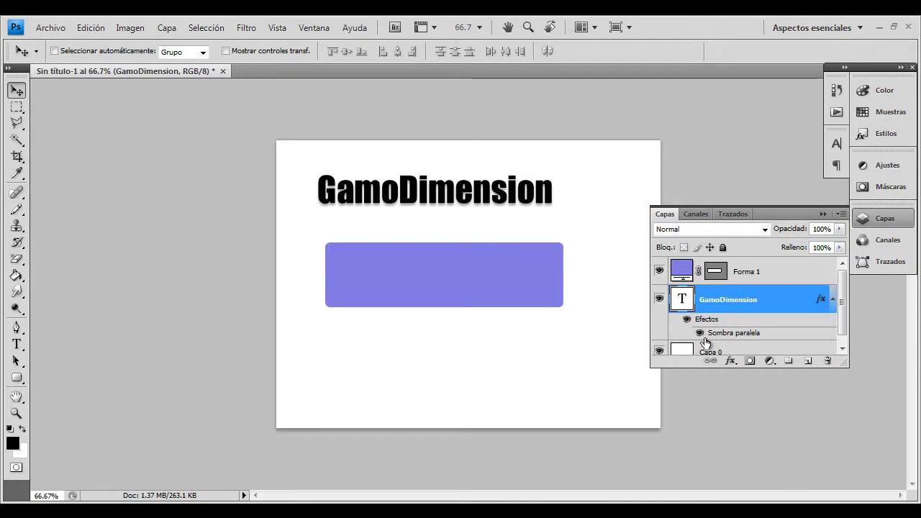
{"action": "left_click", "coordinate": [700, 333]}
{"action": "left_click", "coordinate": [687, 319]}
{"action": "left_click", "coordinate": [688, 319]}
{"action": "left_click", "coordinate": [687, 319]}
{"action": "left_click", "coordinate": [687, 320]}
{"action": "left_click", "coordinate": [688, 320]}
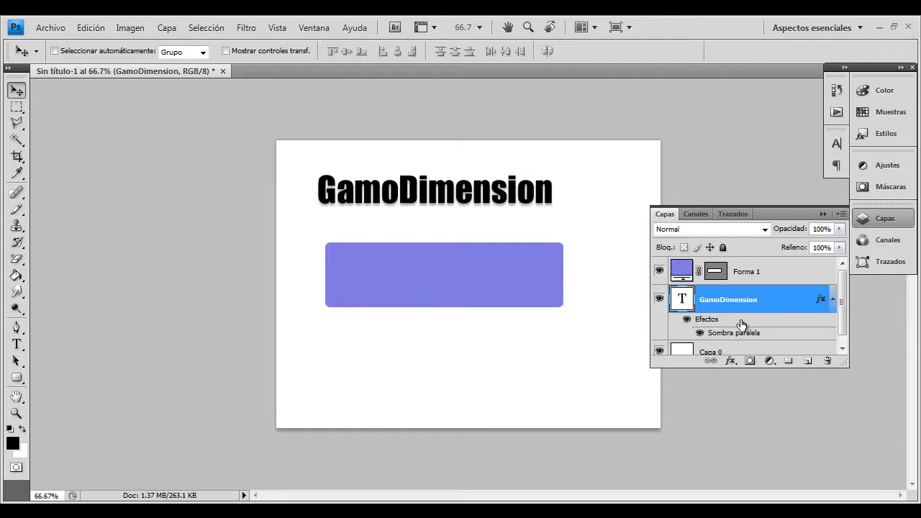
Step: Try a larger, softer drop shadow on the text with 29 px distance, 17% spread and 27 px size
{"action": "double_click", "coordinate": [780, 304]}
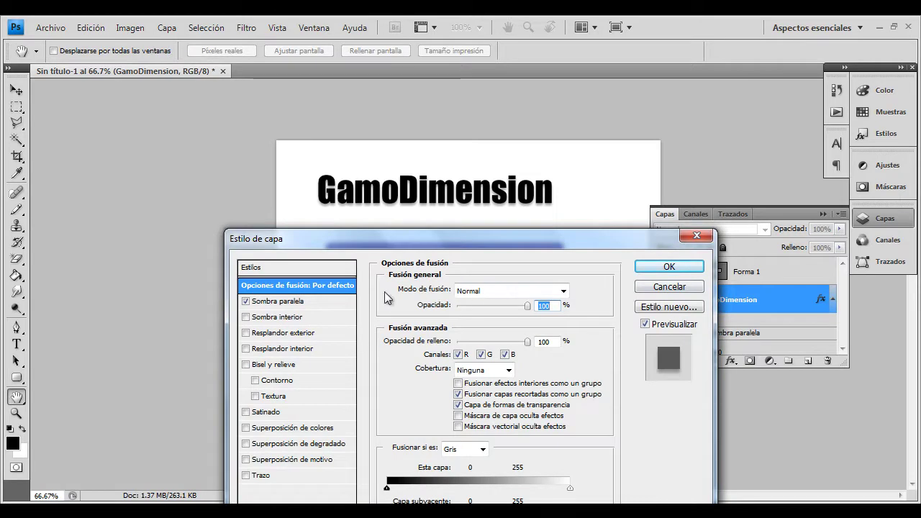
{"action": "left_click", "coordinate": [296, 303]}
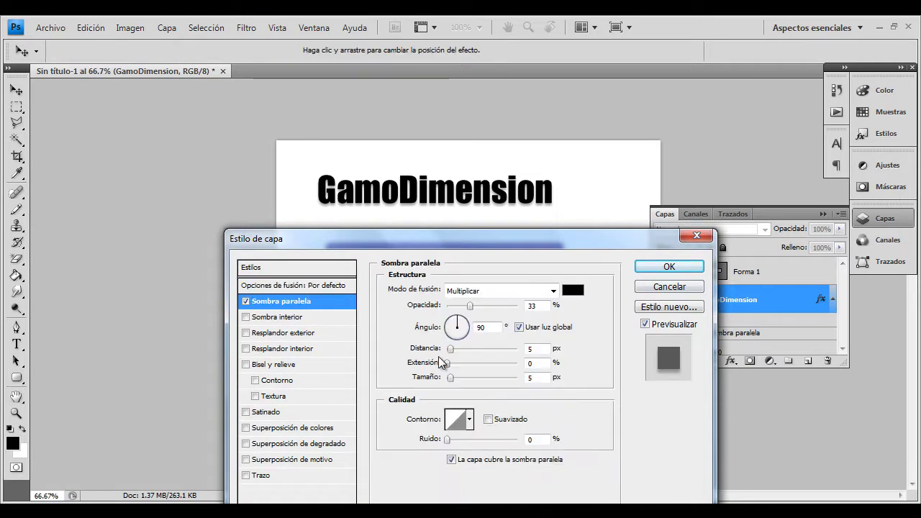
{"action": "mouse_move", "coordinate": [450, 348]}
{"action": "left_mouse_down"}
{"action": "mouse_move", "coordinate": [494, 354]}
{"action": "mouse_move", "coordinate": [445, 355]}
{"action": "mouse_move", "coordinate": [459, 355]}
{"action": "left_mouse_up"}
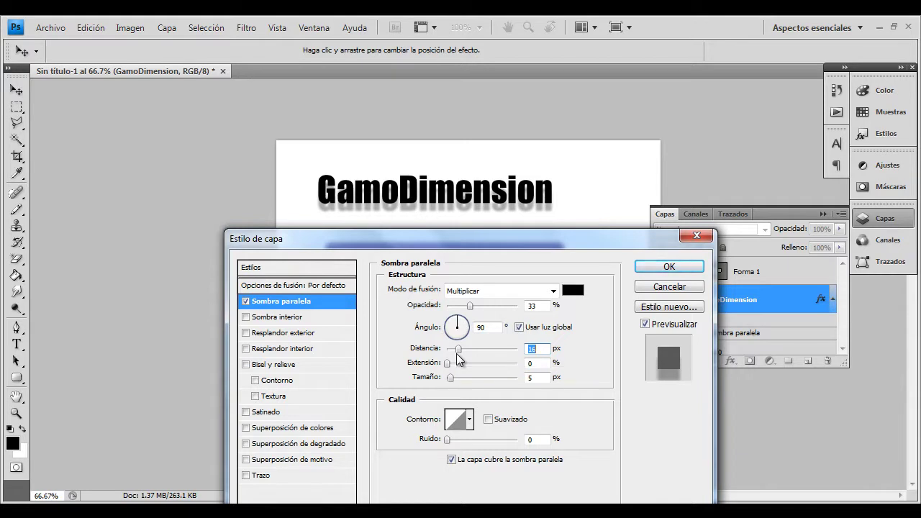
{"action": "left_click_drag", "start_coordinate": [456, 353], "coordinate": [462, 364]}
{"action": "left_click_drag", "start_coordinate": [480, 368], "coordinate": [492, 368]}
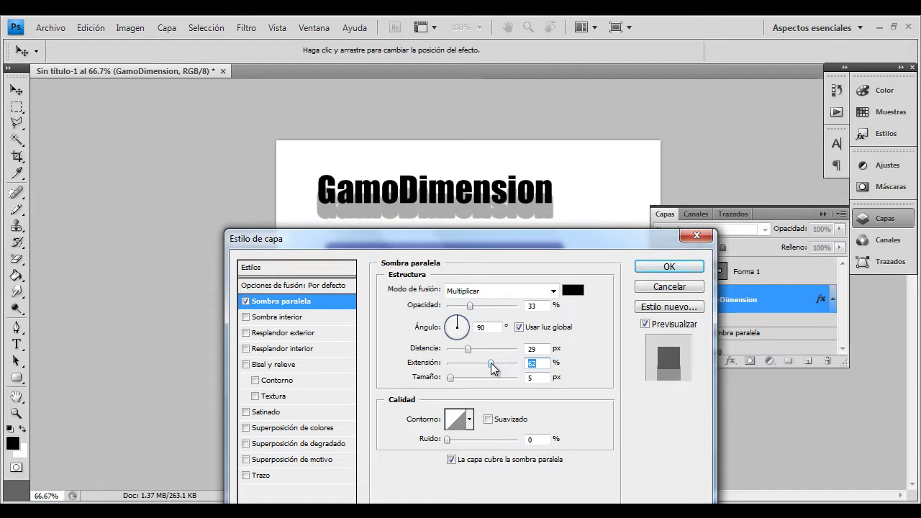
{"action": "mouse_move", "coordinate": [451, 376]}
{"action": "left_mouse_down"}
{"action": "mouse_move", "coordinate": [475, 385]}
{"action": "mouse_move", "coordinate": [446, 389]}
{"action": "mouse_move", "coordinate": [459, 381]}
{"action": "left_mouse_up"}
{"action": "left_click", "coordinate": [459, 364]}
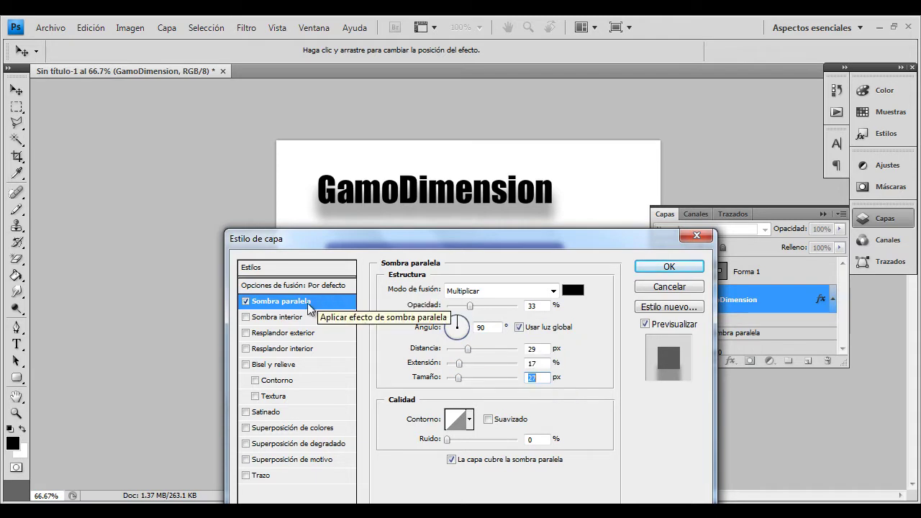
Step: Try a white inner shadow (Sombra interior) at 0% opacity with the drop shadow disabled, and discard the layer style changes
{"action": "left_click", "coordinate": [281, 318]}
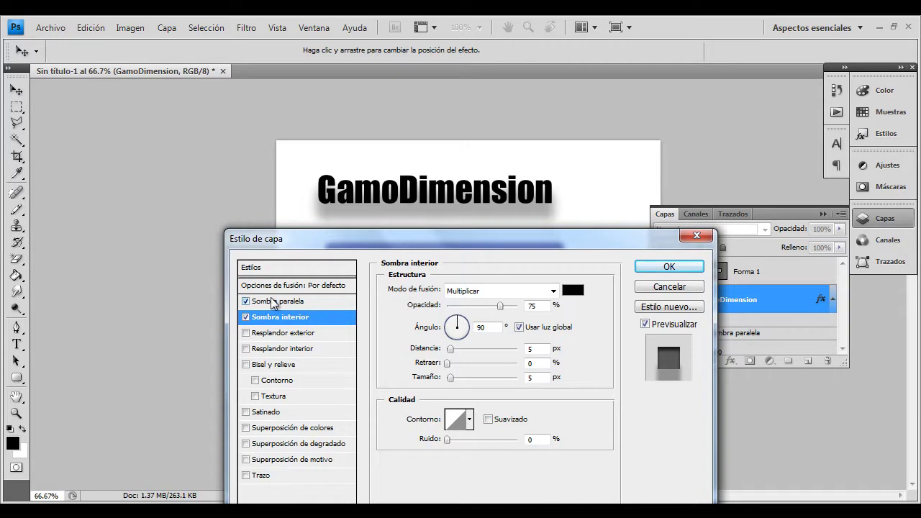
{"action": "left_click", "coordinate": [245, 302]}
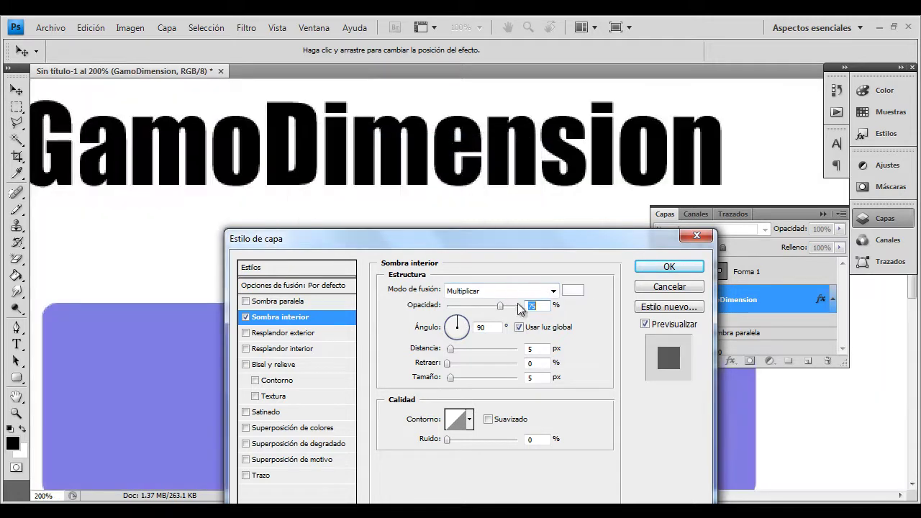
{"action": "left_click_drag", "start_coordinate": [500, 306], "coordinate": [447, 308]}
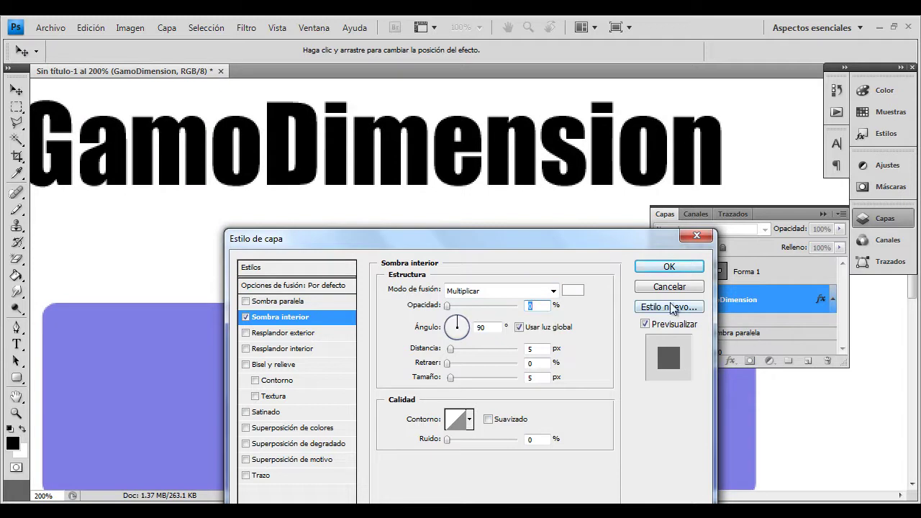
{"action": "left_click", "coordinate": [696, 238]}
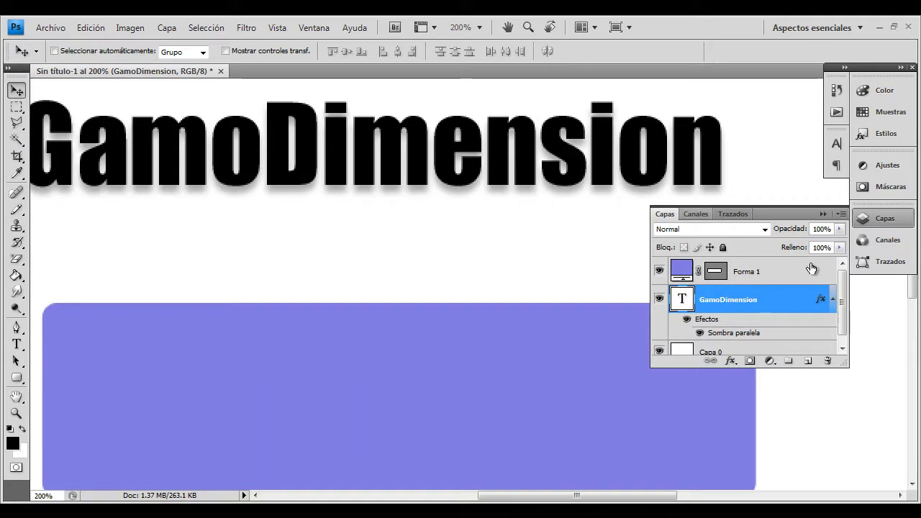
Step: Lower the GamoDimension text layer's fill (Relleno) to 0%
{"action": "left_click", "coordinate": [840, 247]}
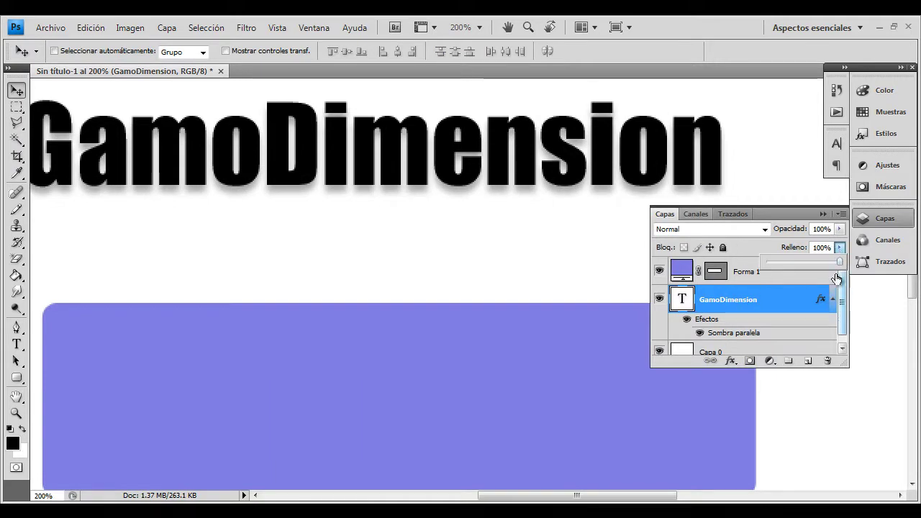
{"action": "left_click_drag", "start_coordinate": [840, 263], "coordinate": [781, 267]}
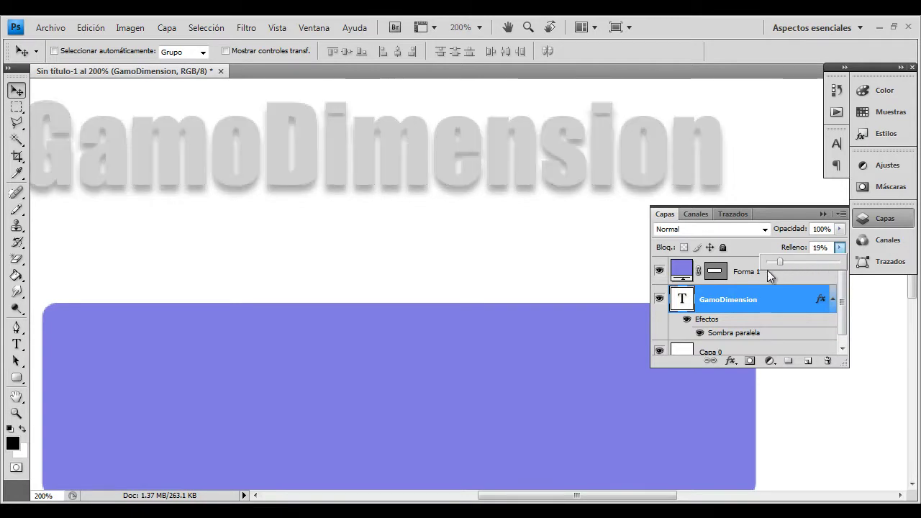
{"action": "left_click_drag", "start_coordinate": [782, 262], "coordinate": [776, 281]}
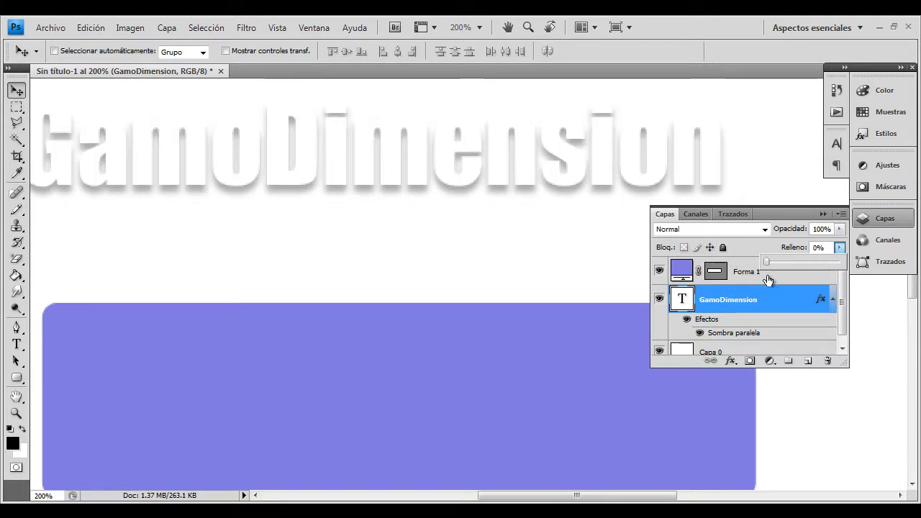
{"action": "left_click", "coordinate": [768, 306]}
Step: Turn off the text's drop shadow and try an inner shadow (Sombra interior) with 1 px distance, 16% choke and 10 px size
{"action": "left_click", "coordinate": [731, 361]}
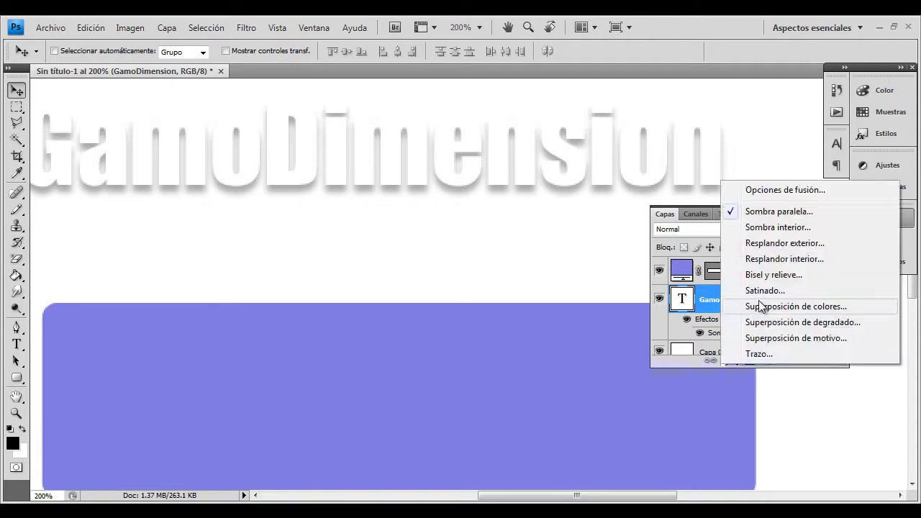
{"action": "left_click", "coordinate": [776, 191]}
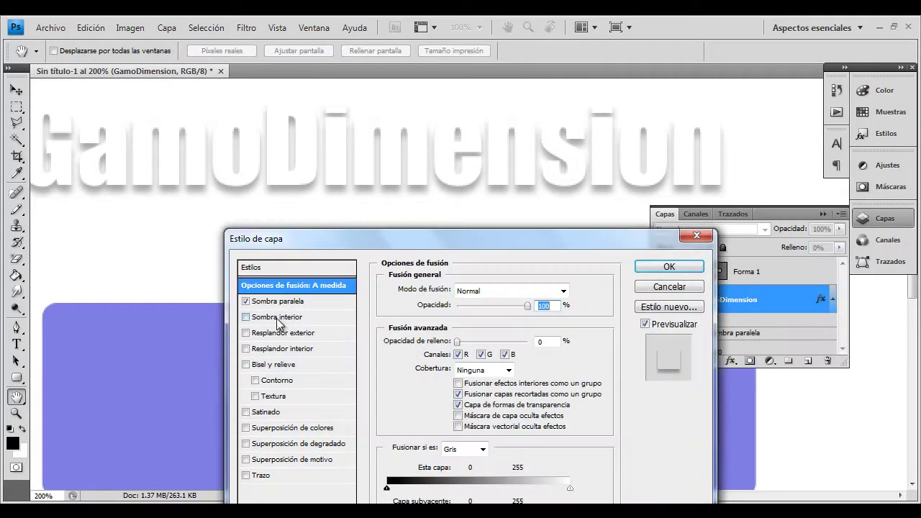
{"action": "left_click", "coordinate": [278, 318]}
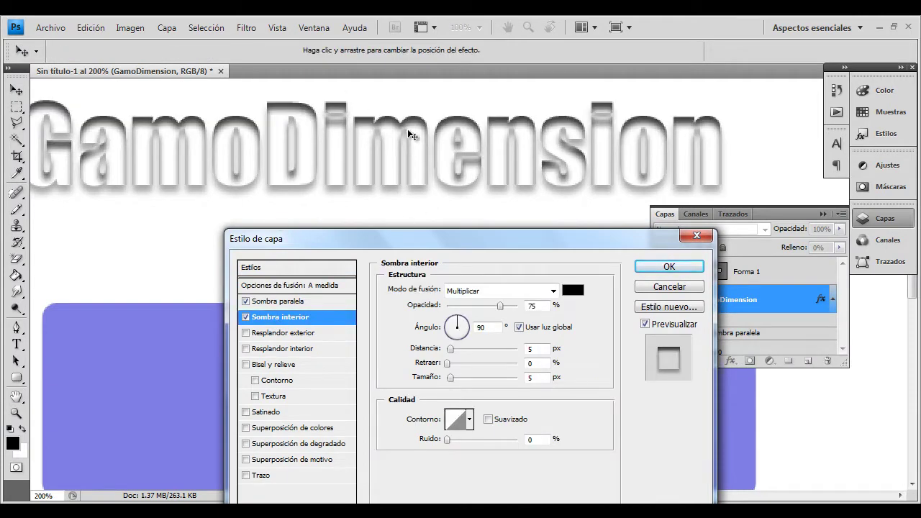
{"action": "left_click", "coordinate": [246, 302]}
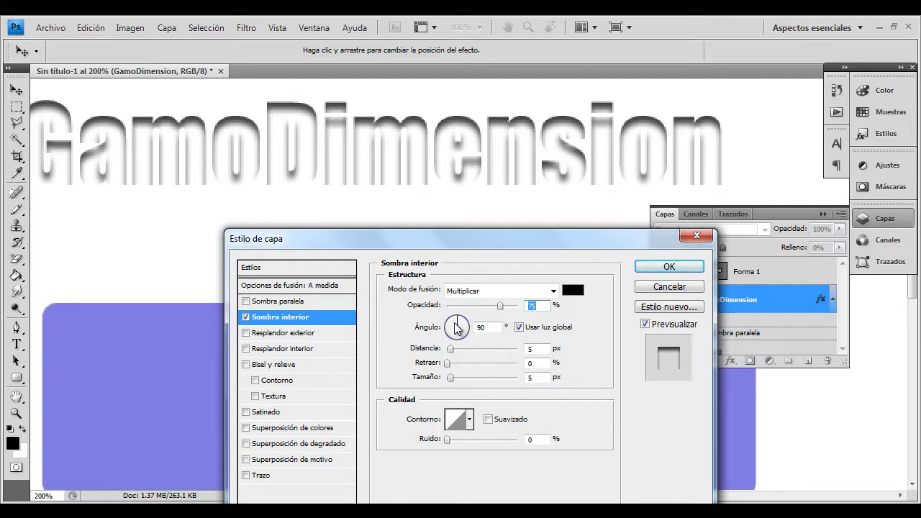
{"action": "left_click_drag", "start_coordinate": [451, 351], "coordinate": [454, 385]}
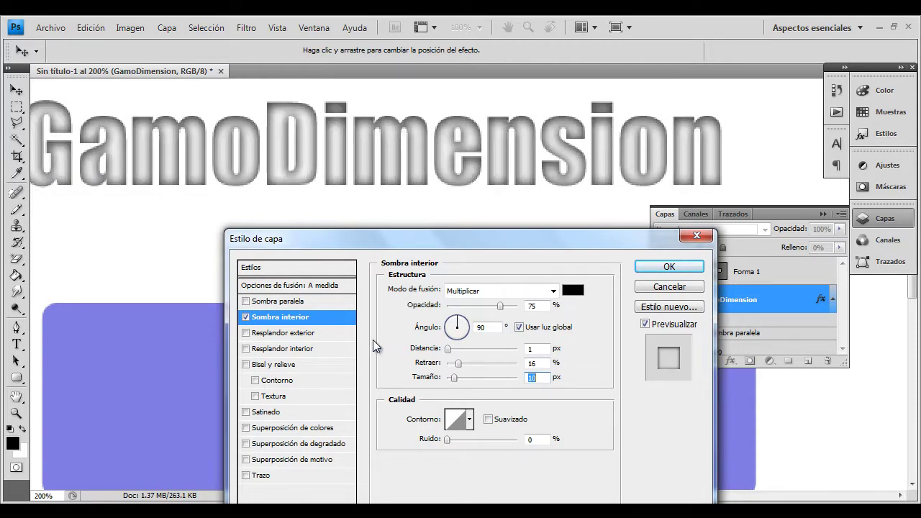
Step: Replace the text's inner shadow with an outer glow (Resplandor exterior) and apply the layer style
{"action": "left_click", "coordinate": [246, 317]}
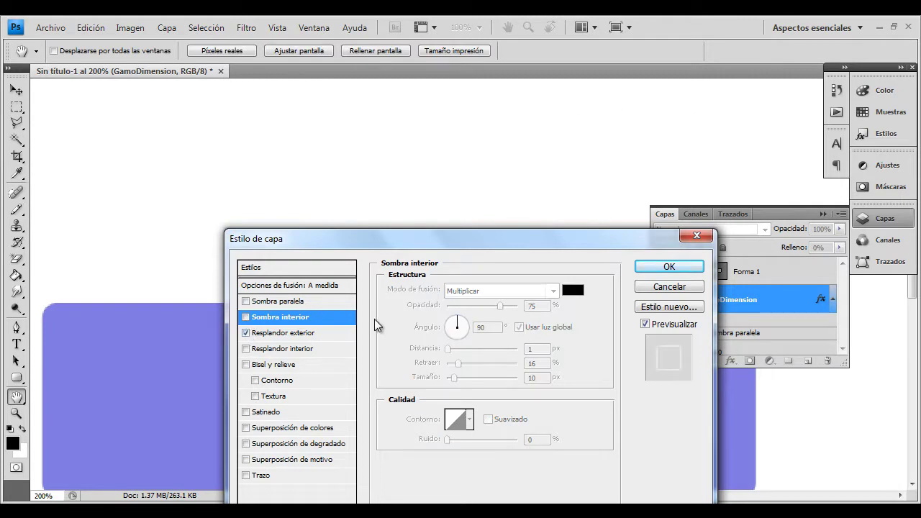
{"action": "left_click", "coordinate": [288, 332]}
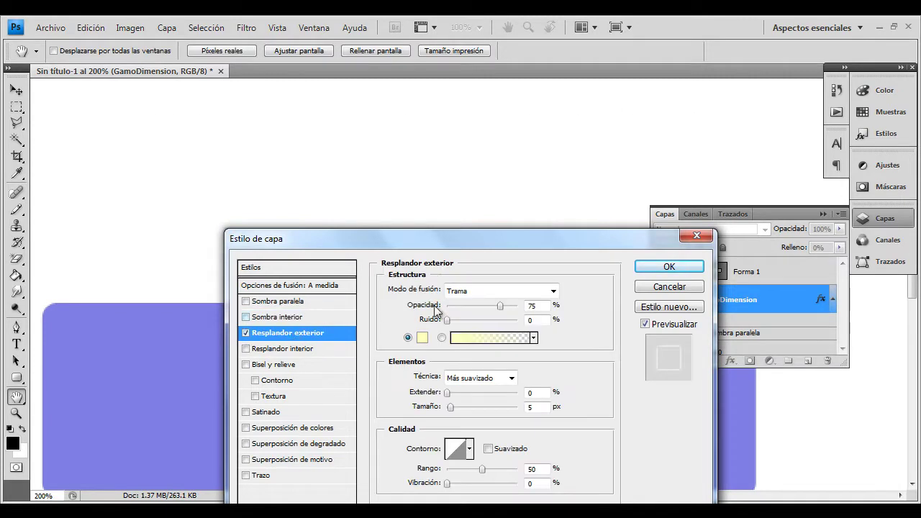
{"action": "left_click", "coordinate": [669, 268]}
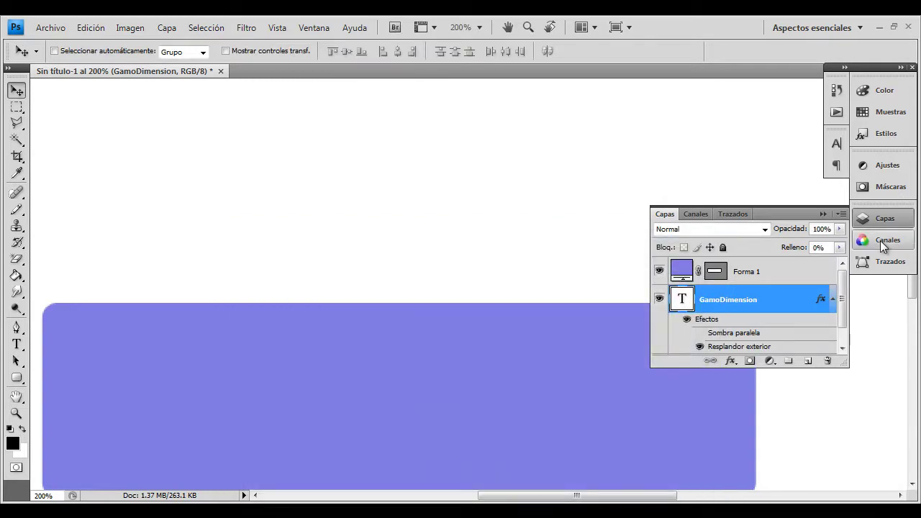
Step: Set the text layer's fill (Relleno) back to 100% and review and accept its outer glow settings
{"action": "left_click", "coordinate": [838, 246]}
{"action": "left_click_drag", "start_coordinate": [769, 265], "coordinate": [840, 268]}
{"action": "key", "text": "h"}
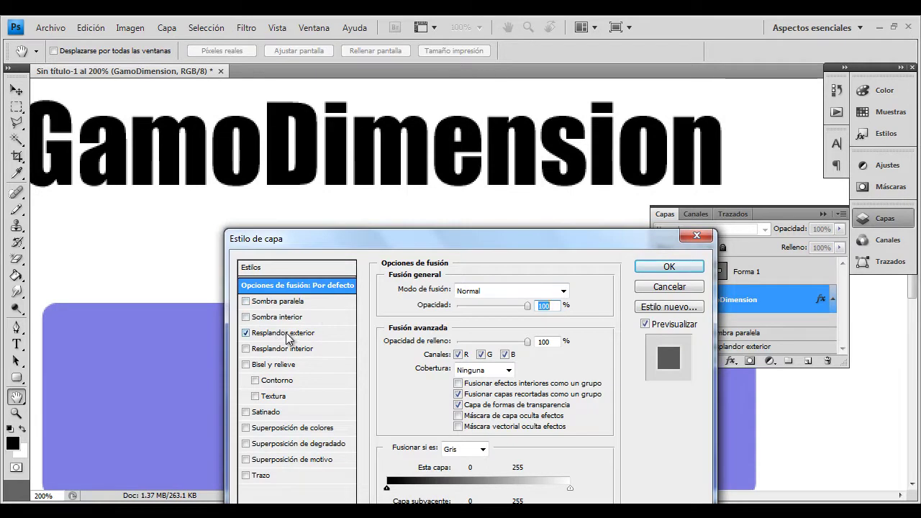
{"action": "left_click", "coordinate": [289, 333]}
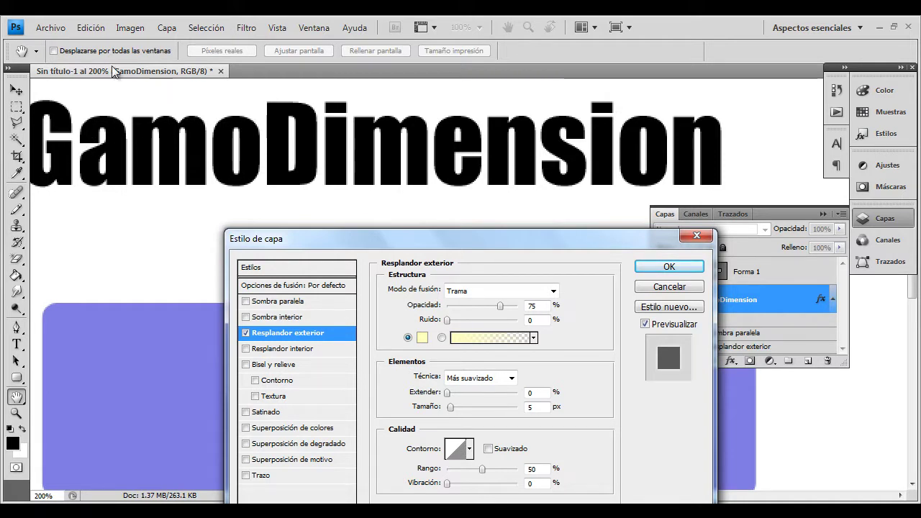
{"action": "left_click", "coordinate": [13, 92]}
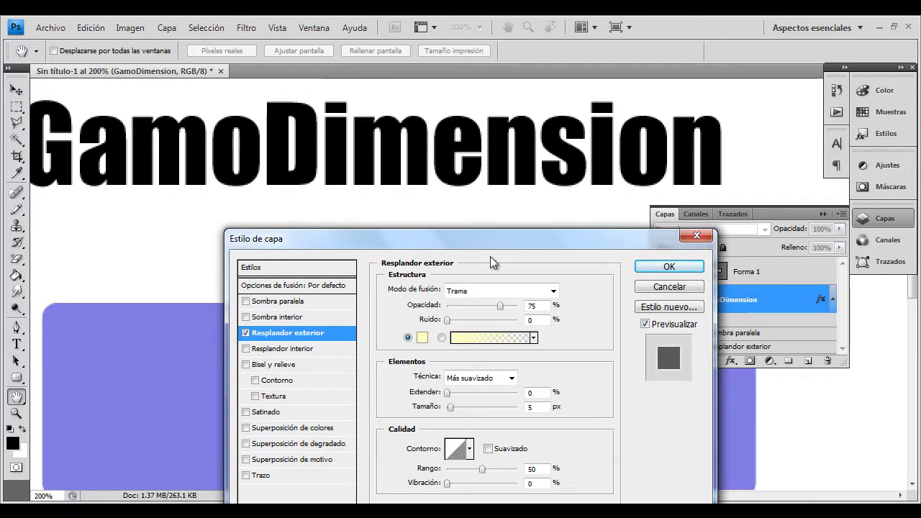
{"action": "left_click", "coordinate": [662, 267]}
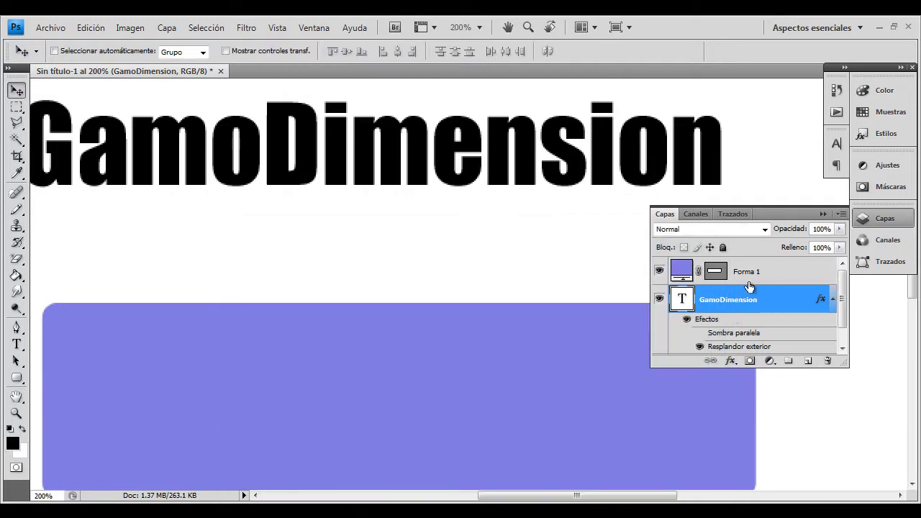
Step: Move the Forma 1 layer below the text layer and place the GamoDimension text over the purple rectangle
{"action": "left_click_drag", "start_coordinate": [765, 271], "coordinate": [779, 322]}
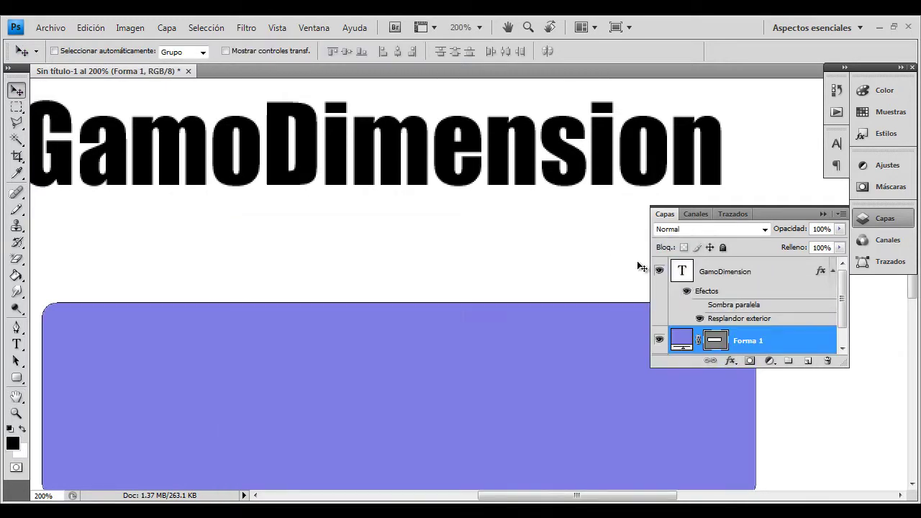
{"action": "mouse_move", "coordinate": [154, 150]}
{"action": "left_mouse_down"}
{"action": "mouse_move", "coordinate": [206, 277]}
{"action": "mouse_move", "coordinate": [158, 182]}
{"action": "mouse_move", "coordinate": [167, 141]}
{"action": "left_mouse_up"}
{"action": "left_click", "coordinate": [218, 180], "text": "ctrl"}
{"action": "left_click_drag", "start_coordinate": [223, 170], "coordinate": [249, 401]}
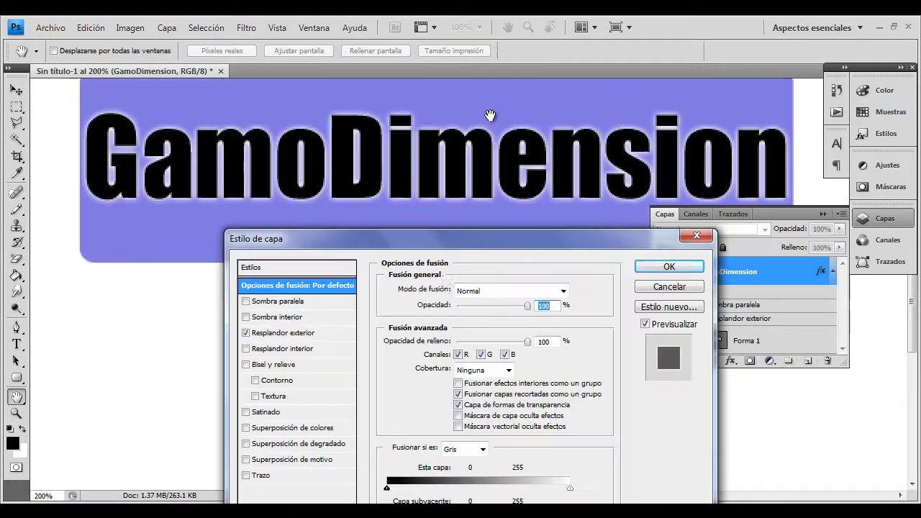
Step: Set the text layer's general opacity to 94% and its outer glow opacity to 100% in the blending options
{"action": "left_click", "coordinate": [730, 361]}
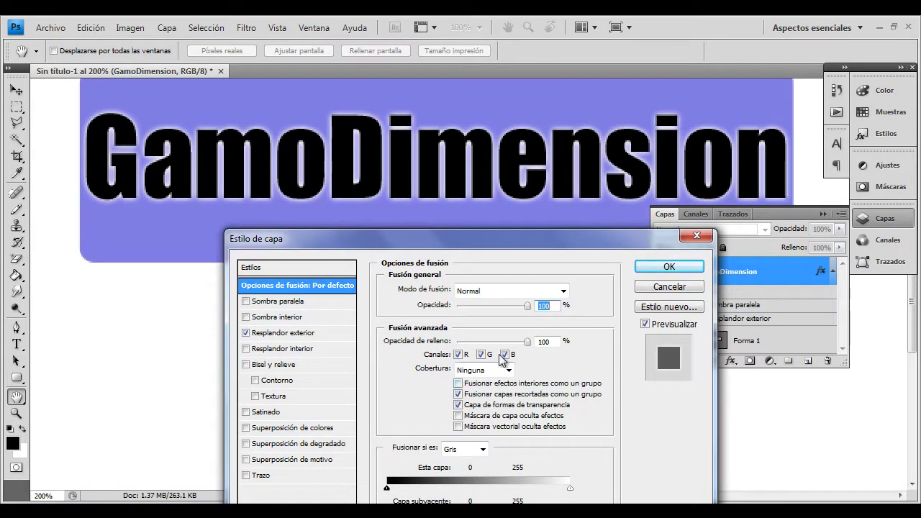
{"action": "mouse_move", "coordinate": [528, 305]}
{"action": "left_mouse_down"}
{"action": "mouse_move", "coordinate": [501, 308]}
{"action": "mouse_move", "coordinate": [525, 312]}
{"action": "left_mouse_up"}
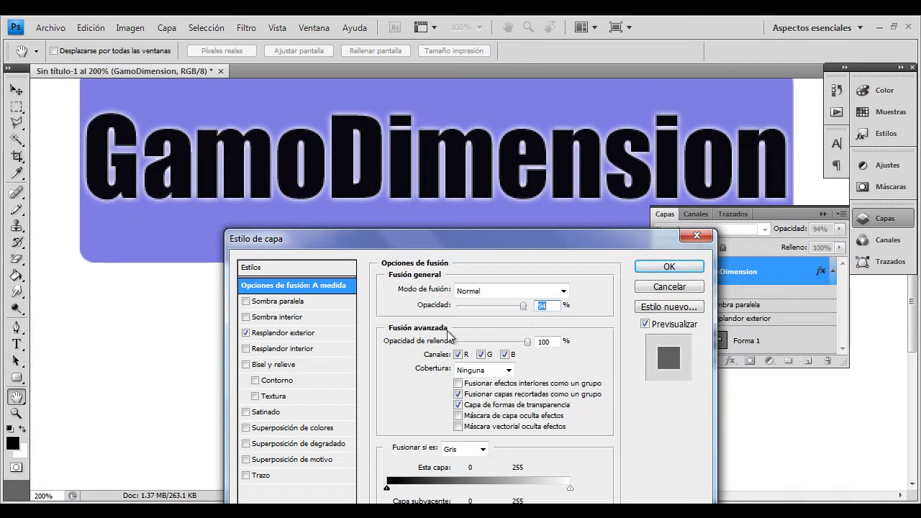
{"action": "left_click", "coordinate": [299, 333]}
{"action": "left_click_drag", "start_coordinate": [492, 311], "coordinate": [520, 306]}
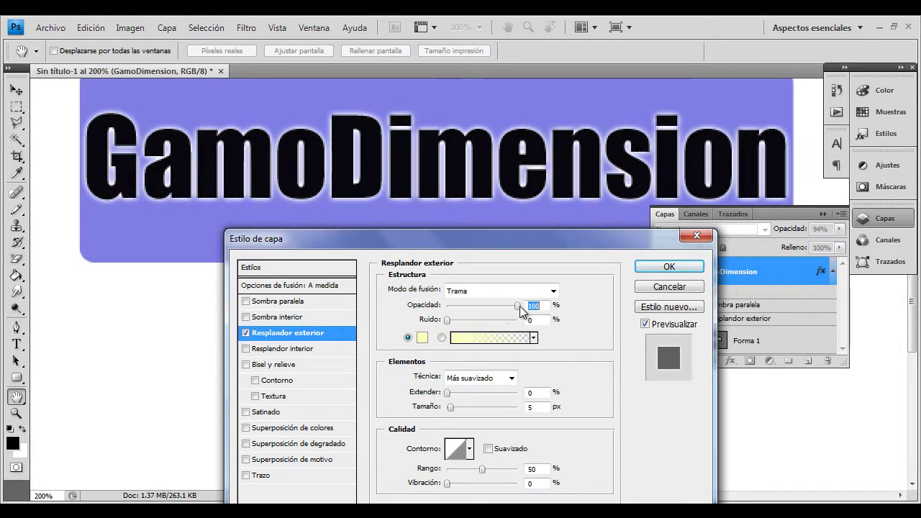
Step: Try the black-to-white and the blue-red-yellow gradients on the outer glow, with 29% noise (Ruido)
{"action": "left_click", "coordinate": [531, 338]}
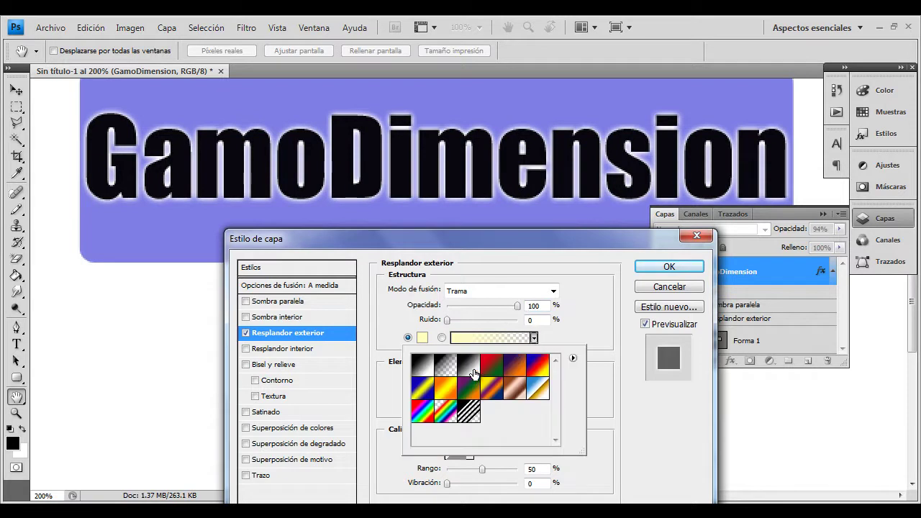
{"action": "left_click", "coordinate": [476, 372]}
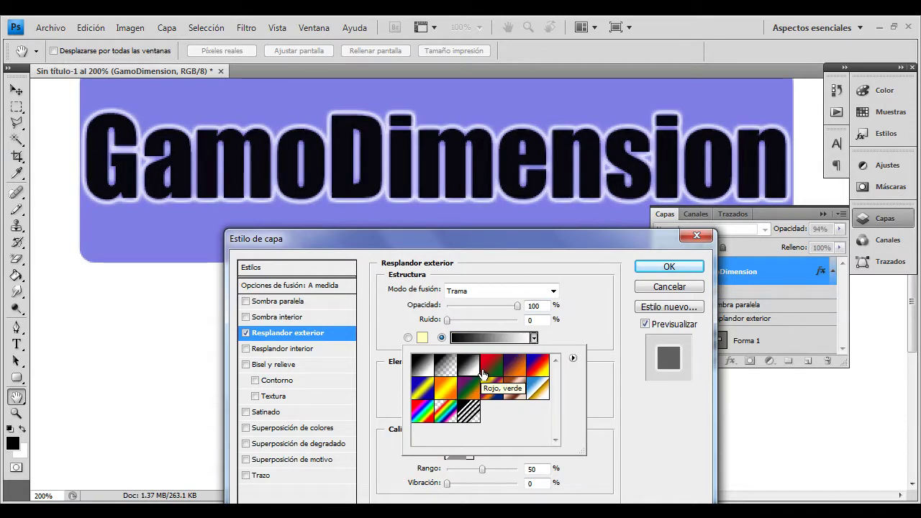
{"action": "left_click", "coordinate": [538, 367]}
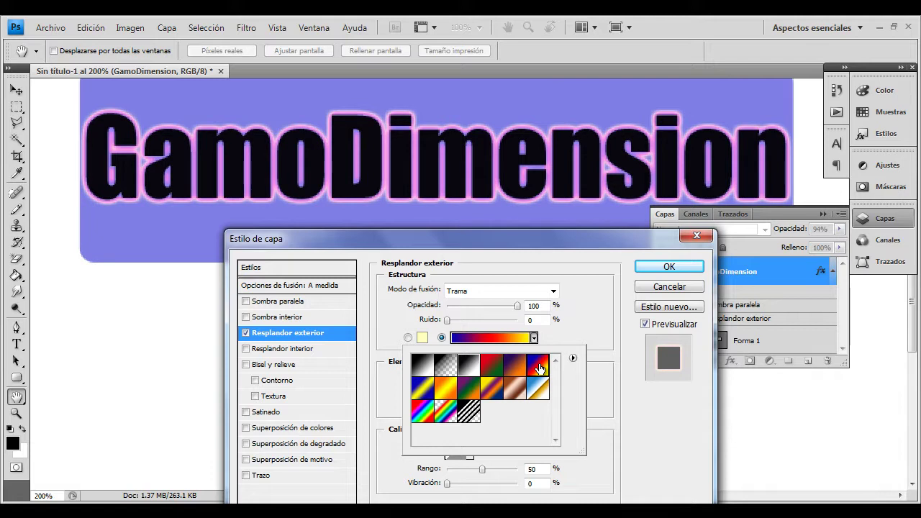
{"action": "left_click", "coordinate": [447, 322]}
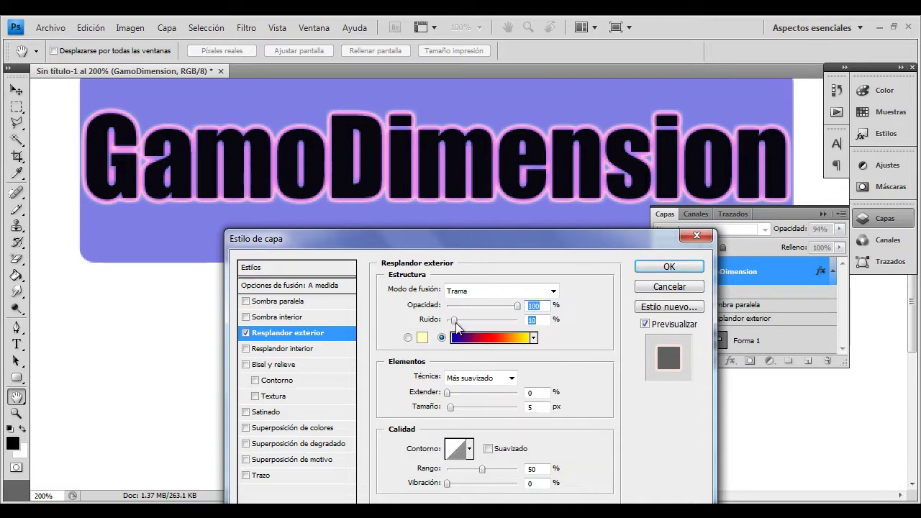
Step: Give the outer glow the blue-yellow-blue gradient with 85% noise, 66% spread (Extender) and 10 px size
{"action": "left_click", "coordinate": [533, 337]}
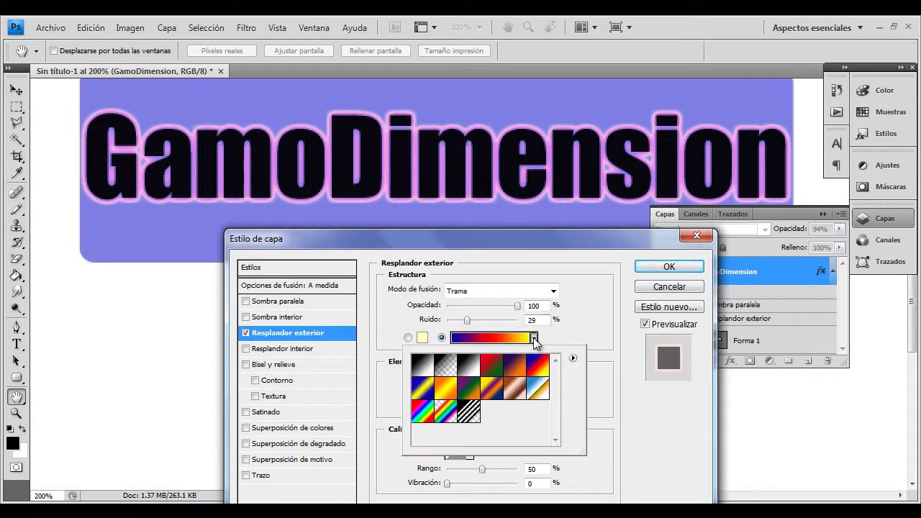
{"action": "left_click", "coordinate": [423, 387]}
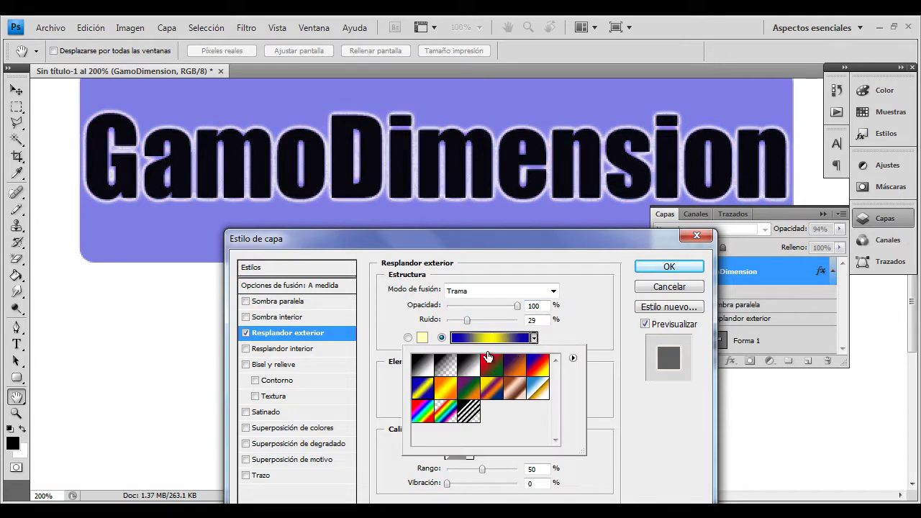
{"action": "left_click", "coordinate": [586, 328]}
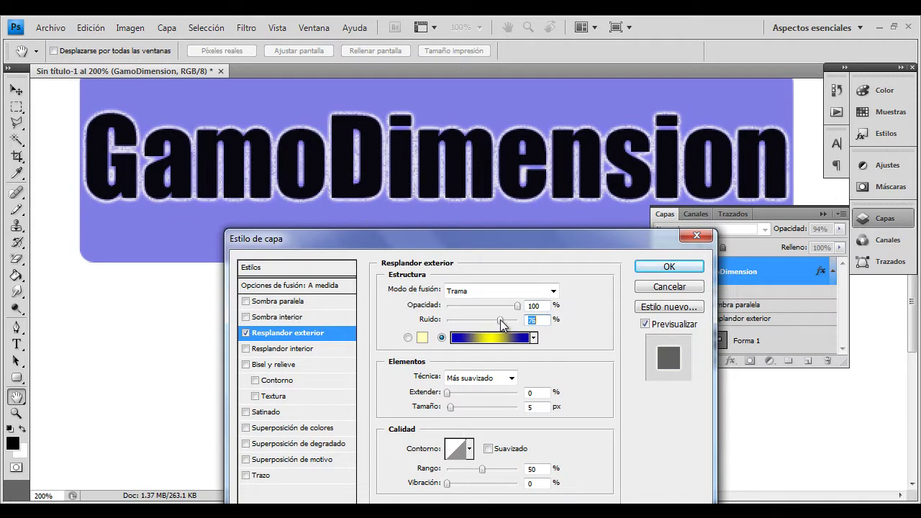
{"action": "left_click_drag", "start_coordinate": [500, 319], "coordinate": [498, 321]}
{"action": "left_click_drag", "start_coordinate": [505, 321], "coordinate": [507, 321]}
{"action": "left_click_drag", "start_coordinate": [473, 397], "coordinate": [454, 414]}
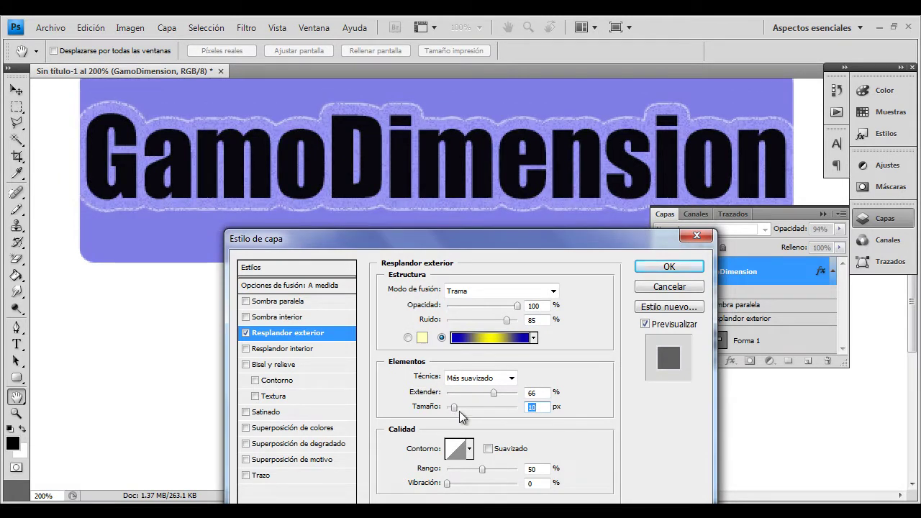
Step: Replace the text's outer glow with an inner glow (Resplandor interior) at 78% opacity
{"action": "left_click", "coordinate": [246, 349]}
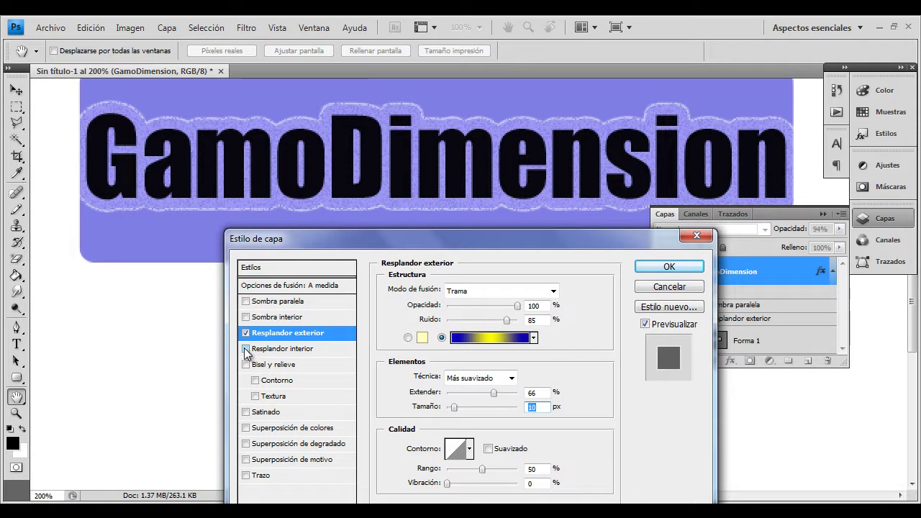
{"action": "left_click", "coordinate": [246, 333]}
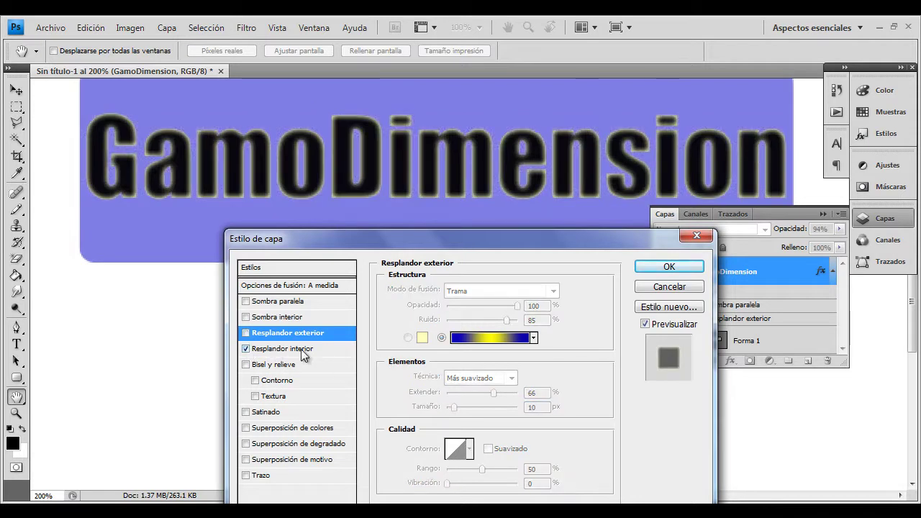
{"action": "left_click", "coordinate": [301, 349]}
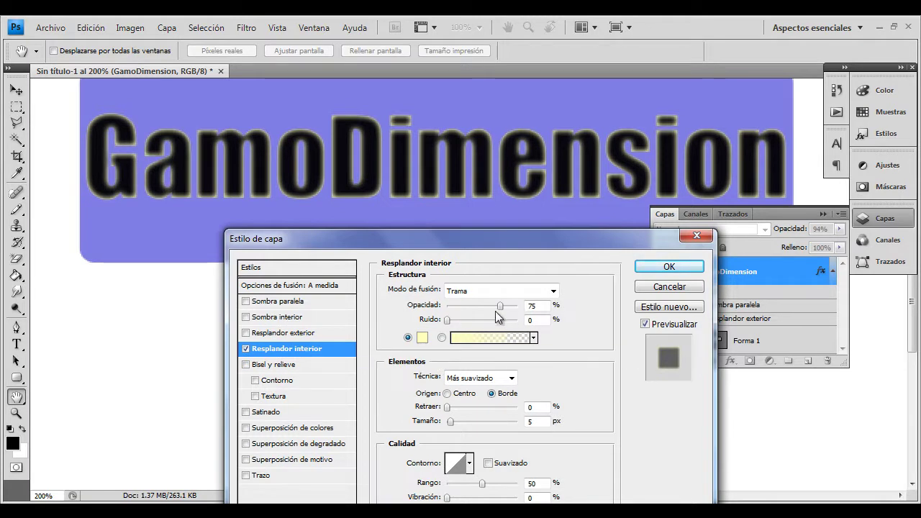
{"action": "left_click_drag", "start_coordinate": [500, 306], "coordinate": [502, 308]}
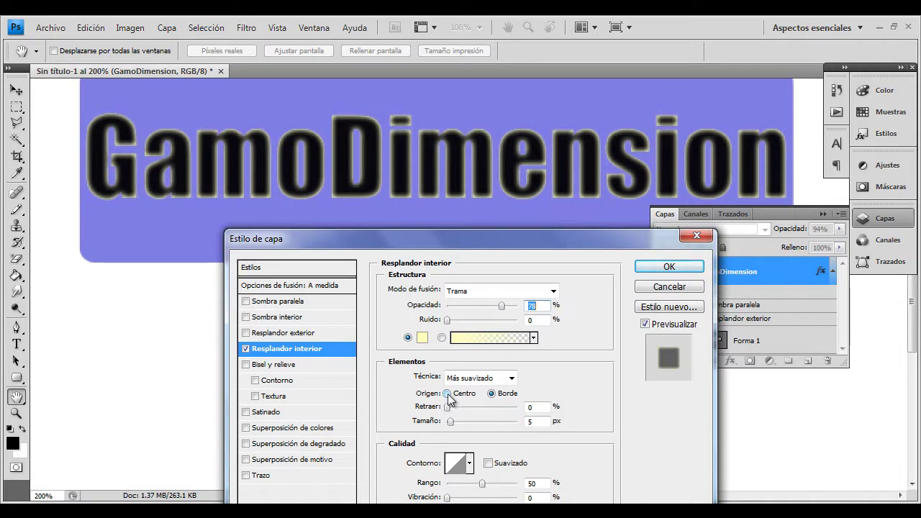
Step: Compare the inner glow's Centro and Borde origins, keep Borde, and set the choke (Retraer) to 32%
{"action": "left_click", "coordinate": [447, 394]}
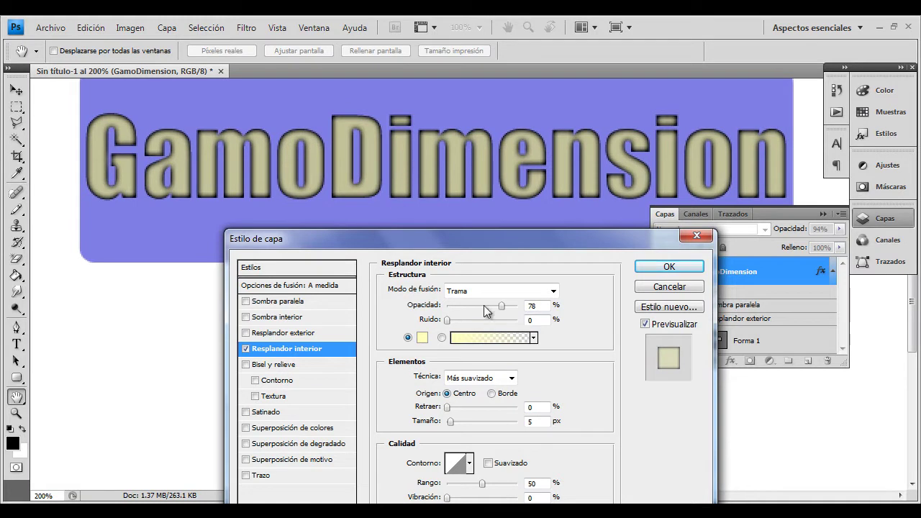
{"action": "left_click", "coordinate": [512, 395]}
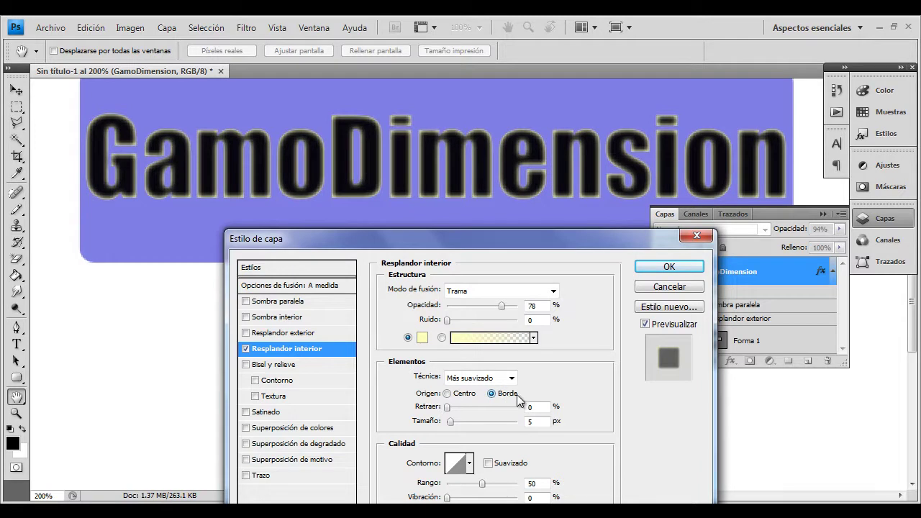
{"action": "left_click_drag", "start_coordinate": [447, 407], "coordinate": [469, 413]}
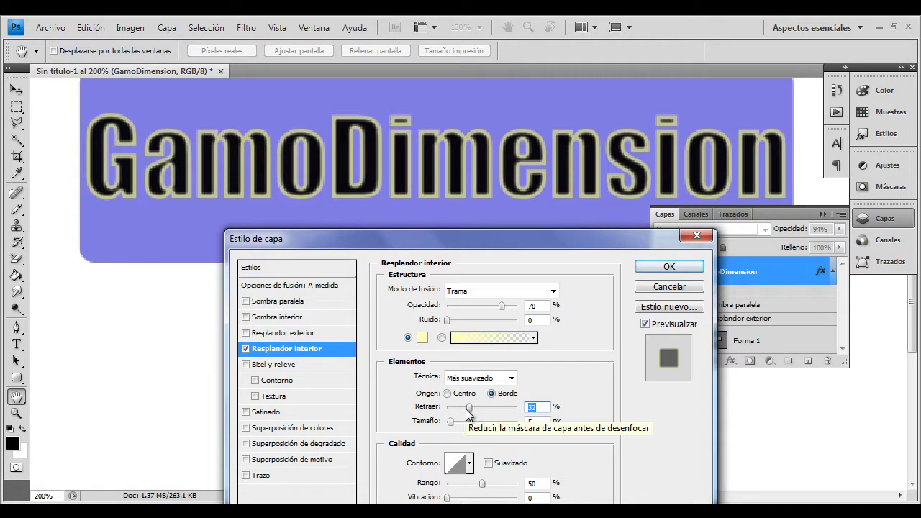
Step: Apply the inner glow to the text layer and briefly reopen its blending options for review
{"action": "left_click_drag", "start_coordinate": [454, 427], "coordinate": [454, 429]}
{"action": "key", "text": "Return"}
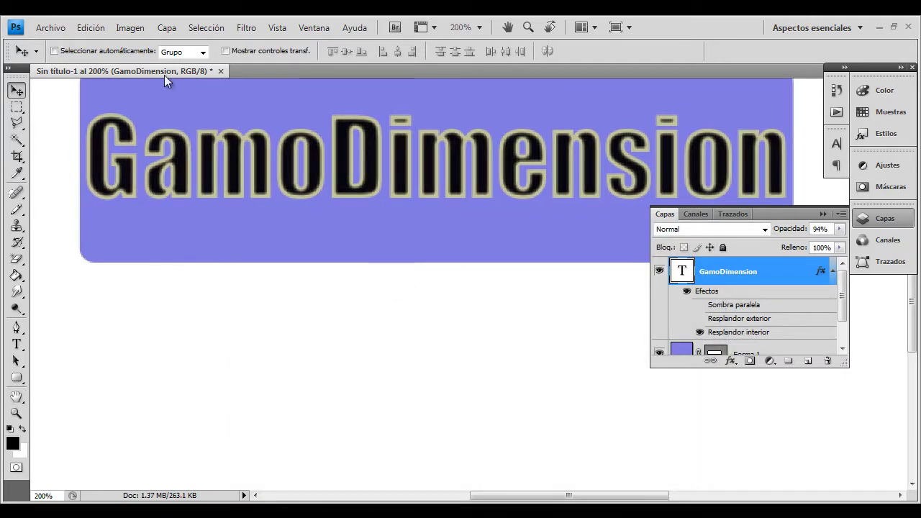
{"action": "double_click", "coordinate": [772, 275]}
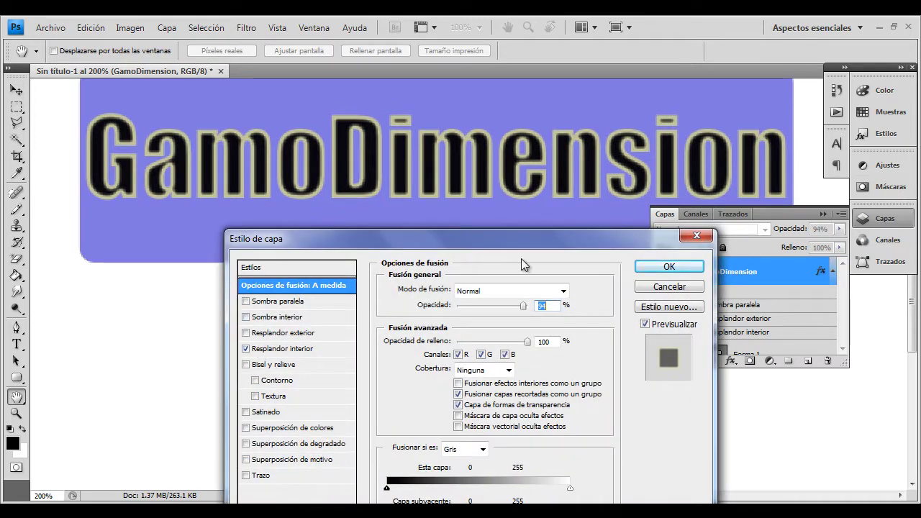
{"action": "left_click", "coordinate": [697, 239]}
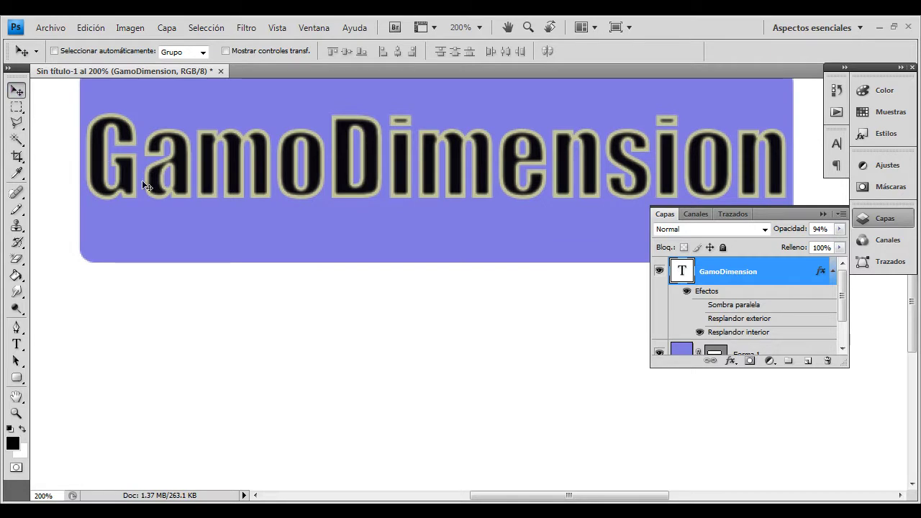
Step: Add a bevel and emboss effect (Bisel y relieve) to the Forma 1 shape layer
{"action": "left_click", "coordinate": [708, 351]}
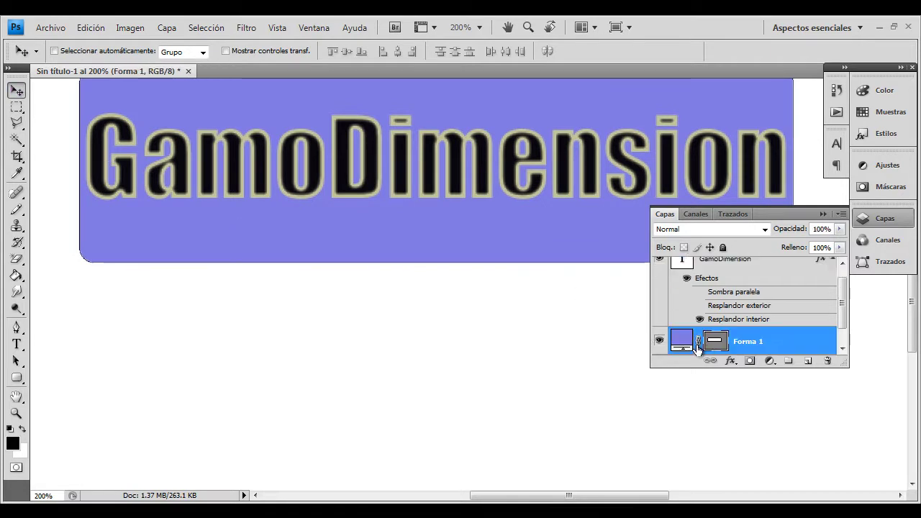
{"action": "left_click", "coordinate": [731, 361]}
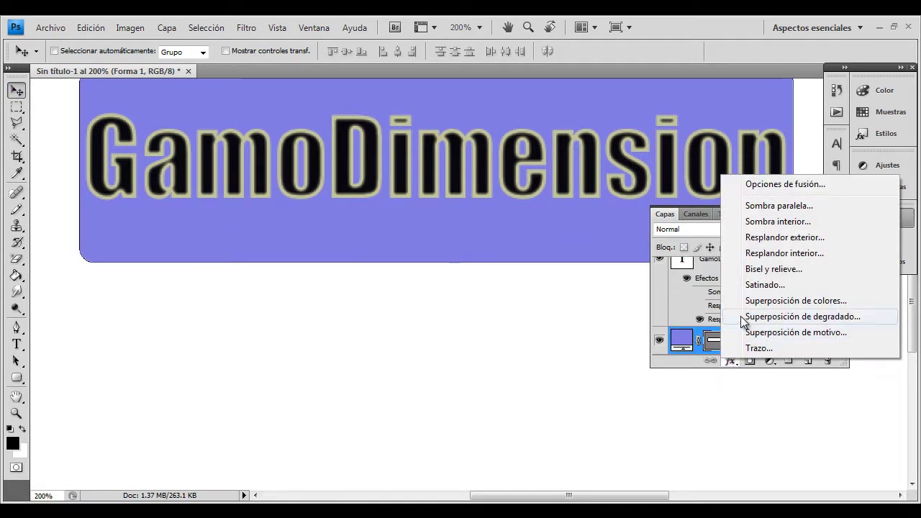
{"action": "left_click", "coordinate": [751, 184]}
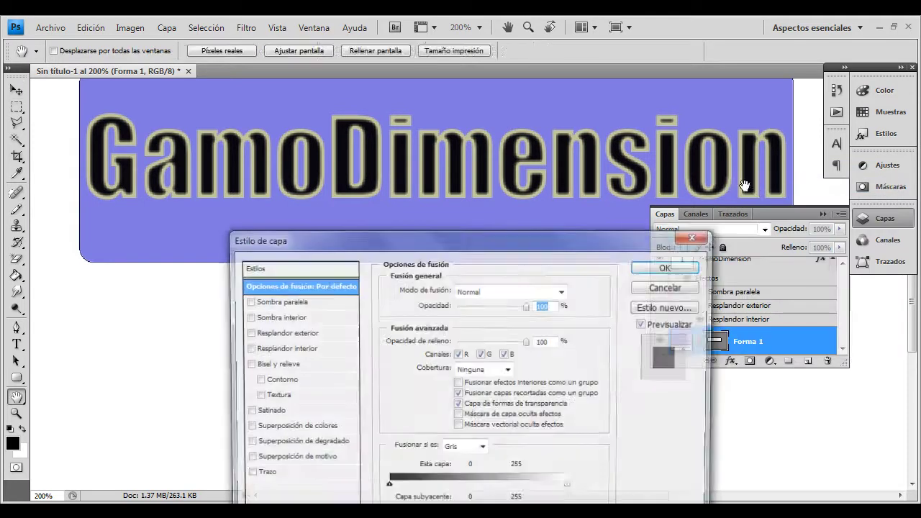
{"action": "left_click", "coordinate": [263, 366]}
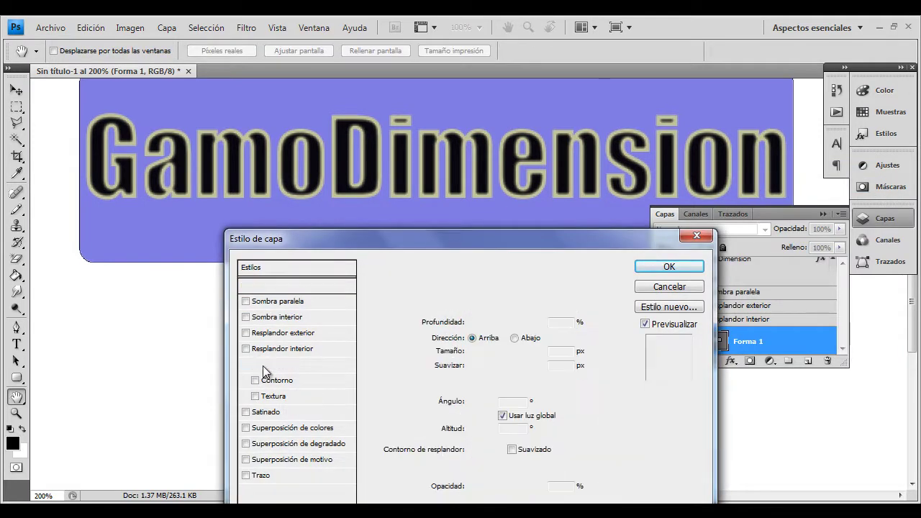
{"action": "left_click", "coordinate": [823, 214]}
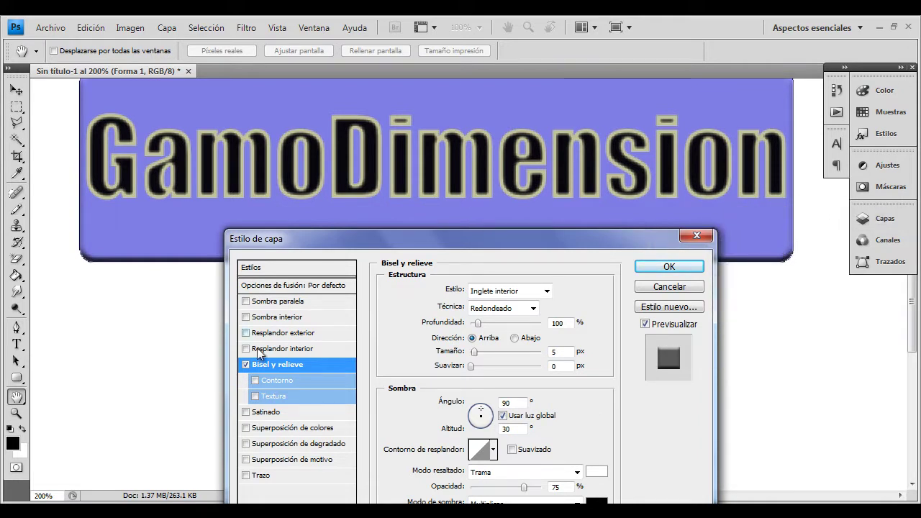
{"action": "left_click", "coordinate": [275, 364]}
{"action": "mouse_move", "coordinate": [799, 267]}
{"action": "left_mouse_down"}
{"action": "mouse_move", "coordinate": [748, 290]}
{"action": "mouse_move", "coordinate": [787, 292]}
{"action": "mouse_move", "coordinate": [798, 280]}
{"action": "mouse_move", "coordinate": [792, 269]}
{"action": "mouse_move", "coordinate": [800, 280]}
{"action": "left_mouse_up"}
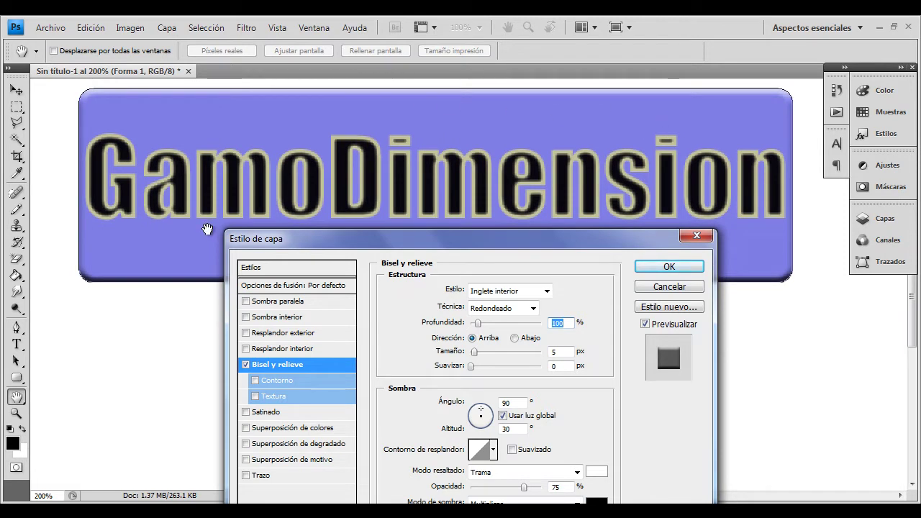
Step: Set the shape bevel's depth (Profundidad) to 450% and its direction to Abajo, trying higher depths first
{"action": "key", "text": "shift+Tab"}
{"action": "key", "text": "shift+Tab"}
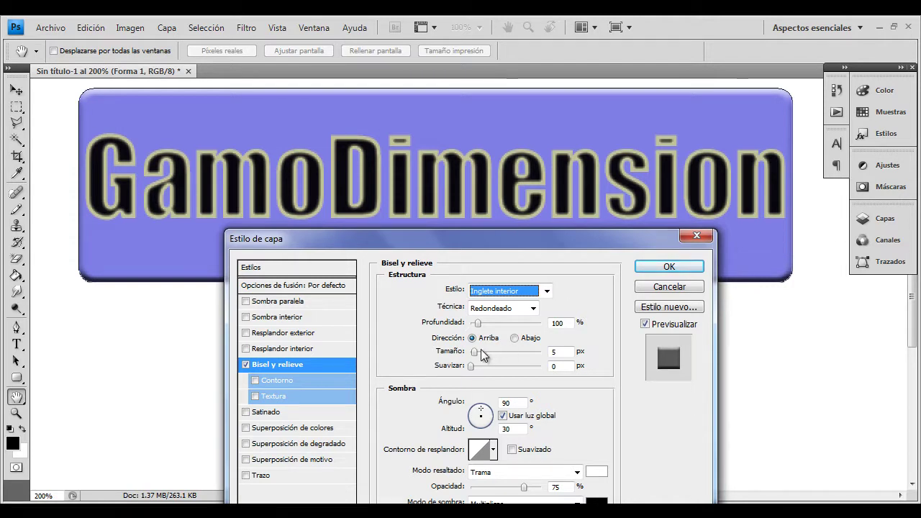
{"action": "left_click_drag", "start_coordinate": [479, 324], "coordinate": [522, 324]}
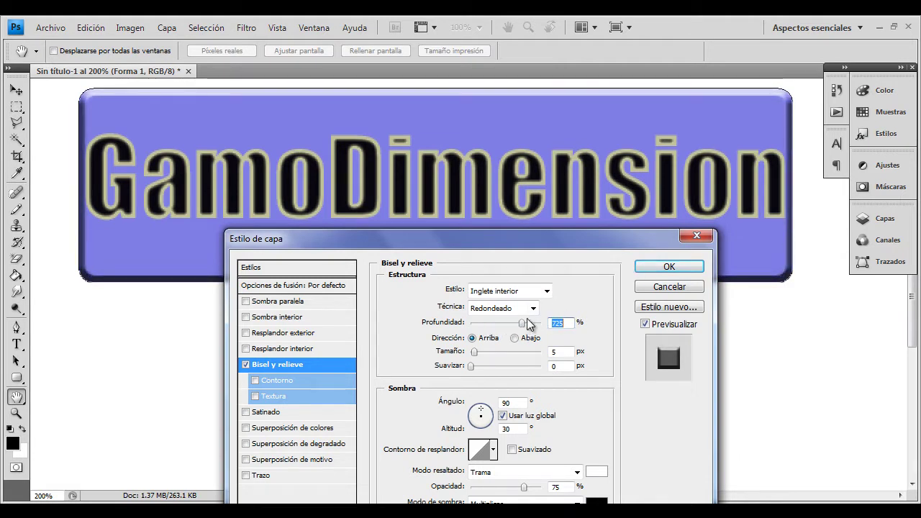
{"action": "left_click_drag", "start_coordinate": [525, 324], "coordinate": [539, 323]}
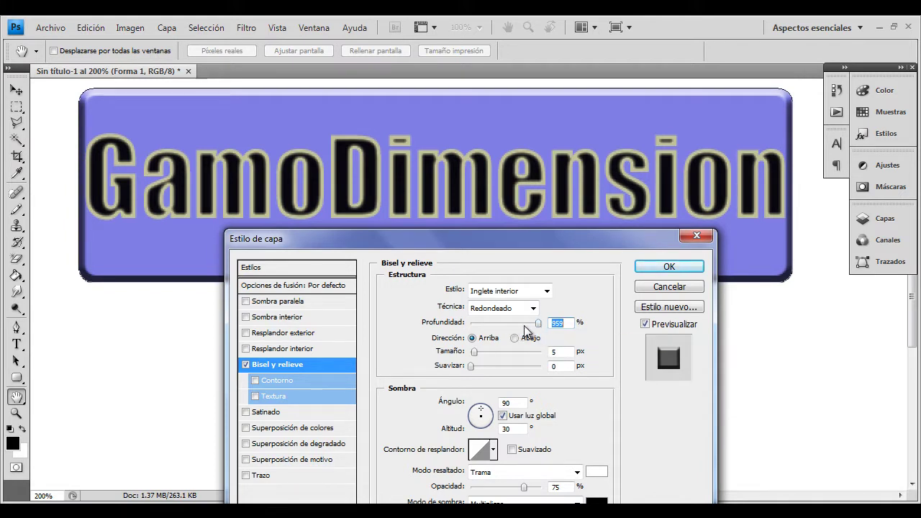
{"action": "left_click_drag", "start_coordinate": [539, 323], "coordinate": [495, 346]}
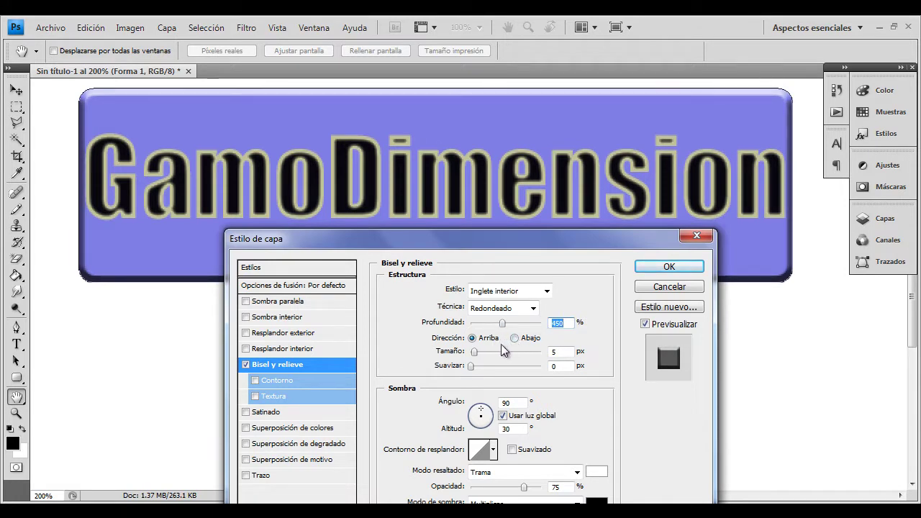
{"action": "left_click", "coordinate": [514, 338]}
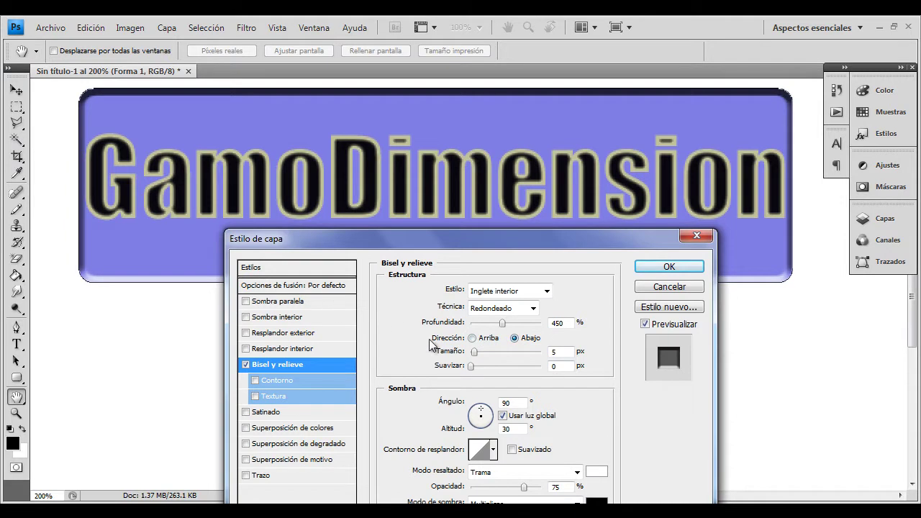
Step: Give the bevel a 13 px size and 1 px softening (Suavizar), with the light at a -140° angle and 5° altitude
{"action": "left_click_drag", "start_coordinate": [475, 352], "coordinate": [481, 361]}
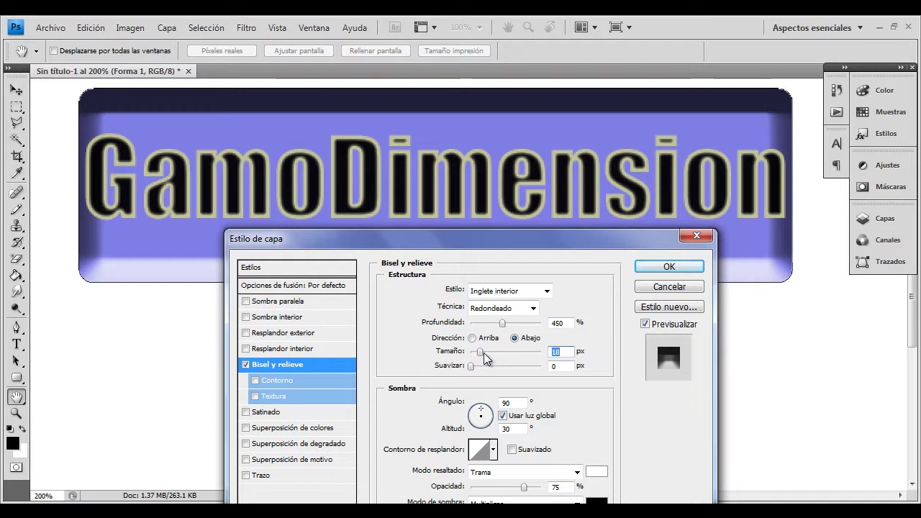
{"action": "left_click_drag", "start_coordinate": [480, 351], "coordinate": [513, 366]}
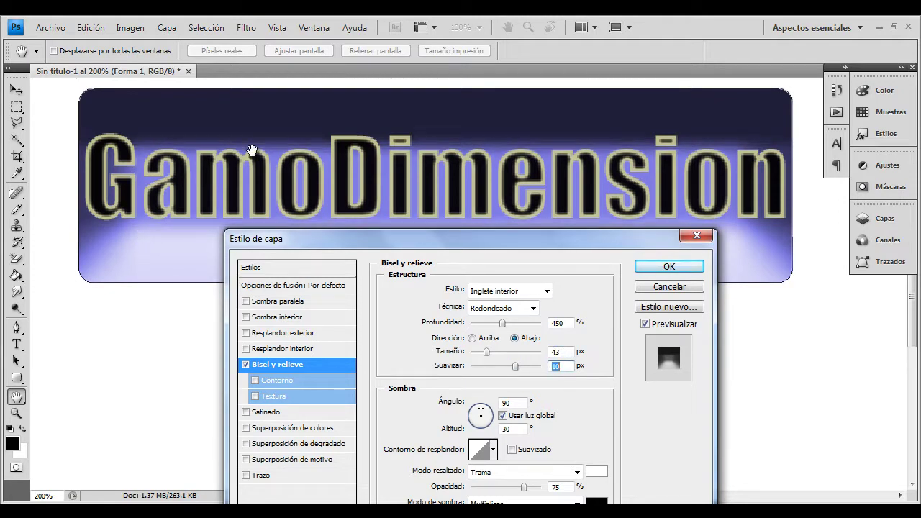
{"action": "left_click_drag", "start_coordinate": [515, 366], "coordinate": [481, 359]}
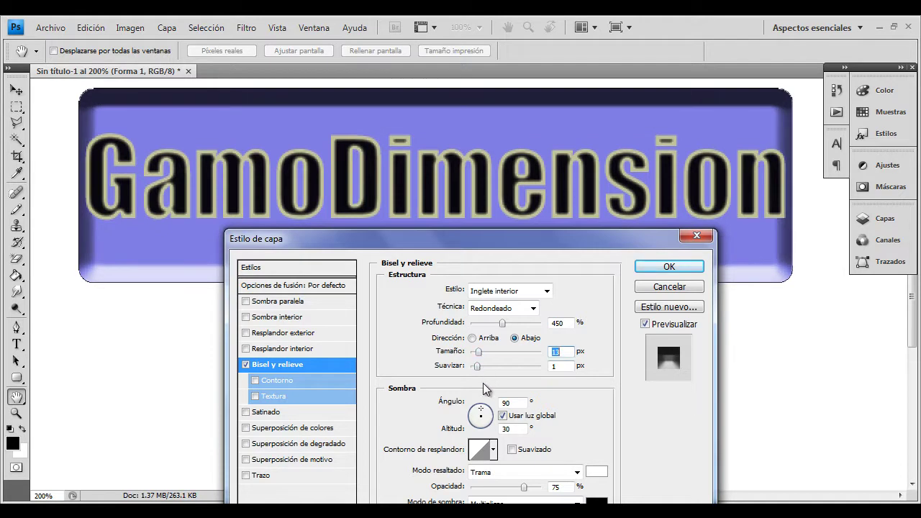
{"action": "mouse_move", "coordinate": [484, 418]}
{"action": "left_mouse_down"}
{"action": "mouse_move", "coordinate": [488, 408]}
{"action": "mouse_move", "coordinate": [490, 422]}
{"action": "left_mouse_up"}
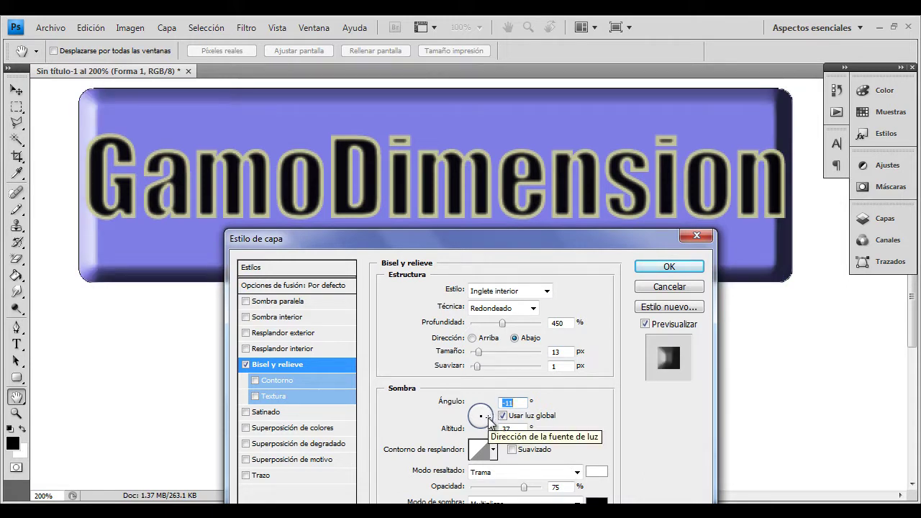
{"action": "left_click_drag", "start_coordinate": [489, 418], "coordinate": [461, 434]}
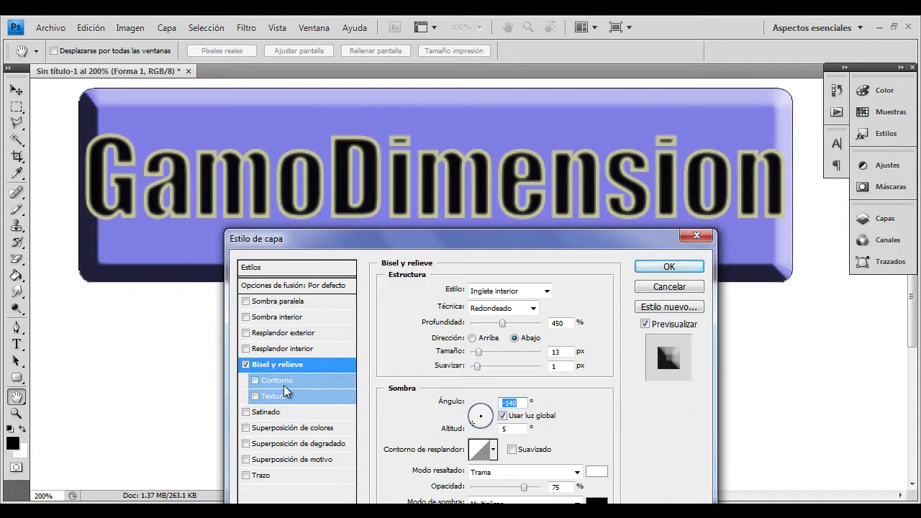
Step: Try a Satinado effect with 62% opacity, 17 px distance and 9 px size in place of the bevel, and restore the bevel
{"action": "left_click", "coordinate": [246, 364]}
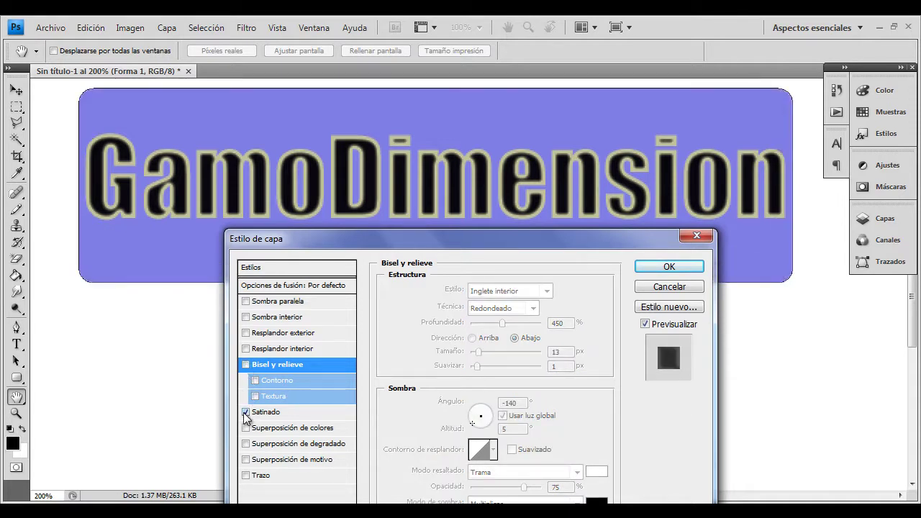
{"action": "left_click", "coordinate": [245, 413]}
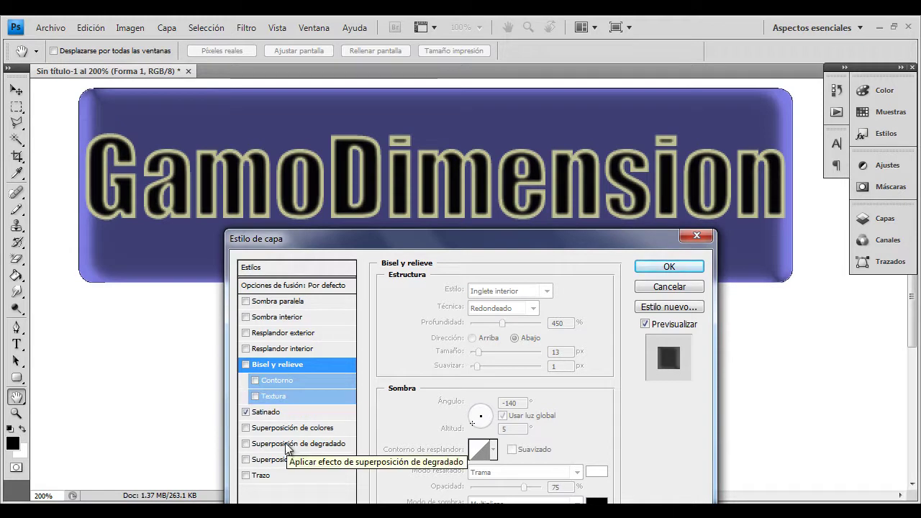
{"action": "left_click", "coordinate": [270, 414]}
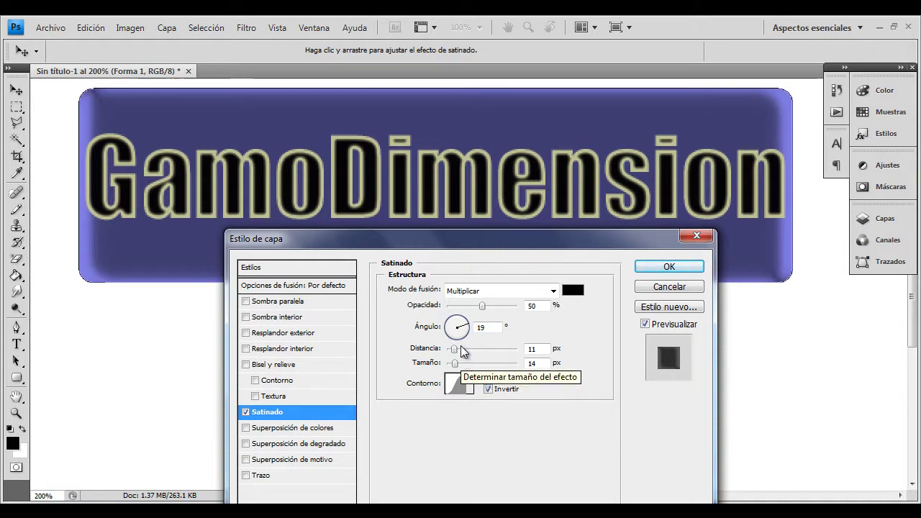
{"action": "mouse_move", "coordinate": [484, 310]}
{"action": "left_mouse_down"}
{"action": "mouse_move", "coordinate": [499, 314]}
{"action": "mouse_move", "coordinate": [489, 313]}
{"action": "left_mouse_up"}
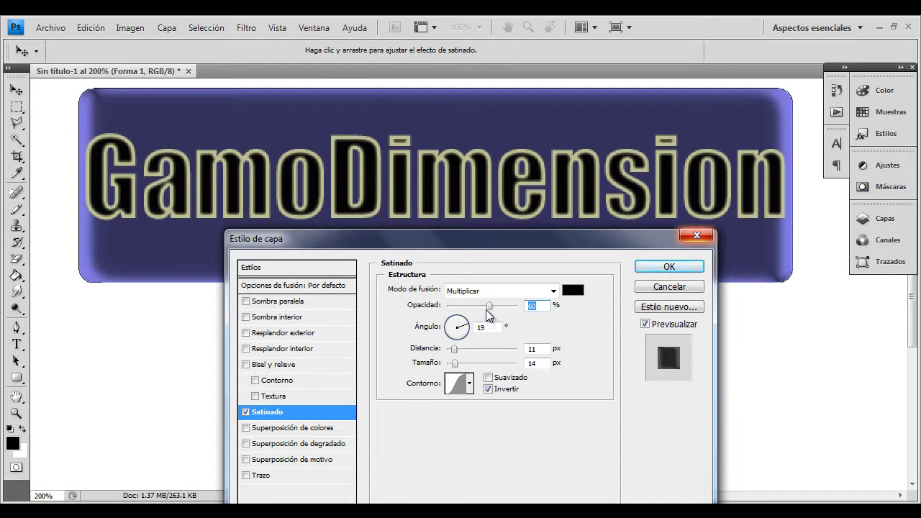
{"action": "mouse_move", "coordinate": [489, 306]}
{"action": "left_mouse_down"}
{"action": "mouse_move", "coordinate": [524, 308]}
{"action": "mouse_move", "coordinate": [475, 311]}
{"action": "mouse_move", "coordinate": [493, 310]}
{"action": "left_mouse_up"}
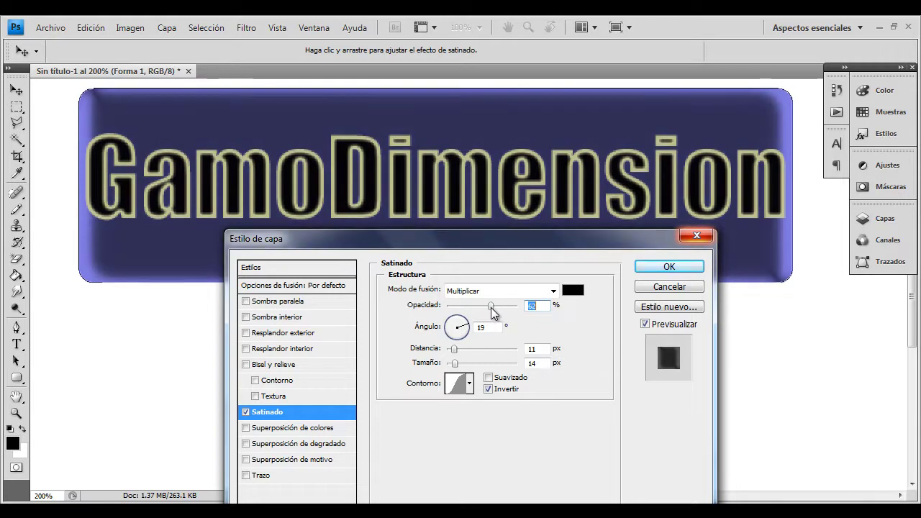
{"action": "mouse_move", "coordinate": [455, 349]}
{"action": "left_mouse_down"}
{"action": "mouse_move", "coordinate": [489, 349]}
{"action": "mouse_move", "coordinate": [459, 350]}
{"action": "mouse_move", "coordinate": [468, 367]}
{"action": "mouse_move", "coordinate": [513, 366]}
{"action": "mouse_move", "coordinate": [453, 365]}
{"action": "left_mouse_up"}
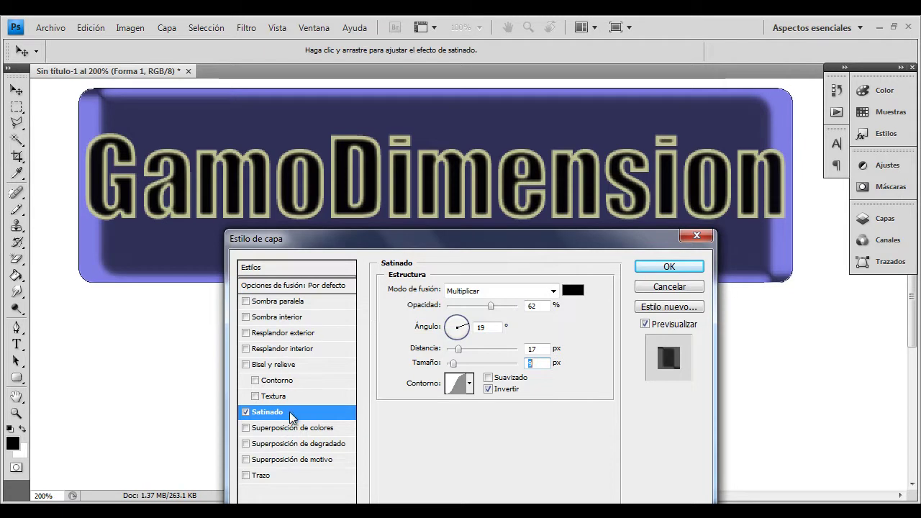
{"action": "left_click", "coordinate": [246, 413]}
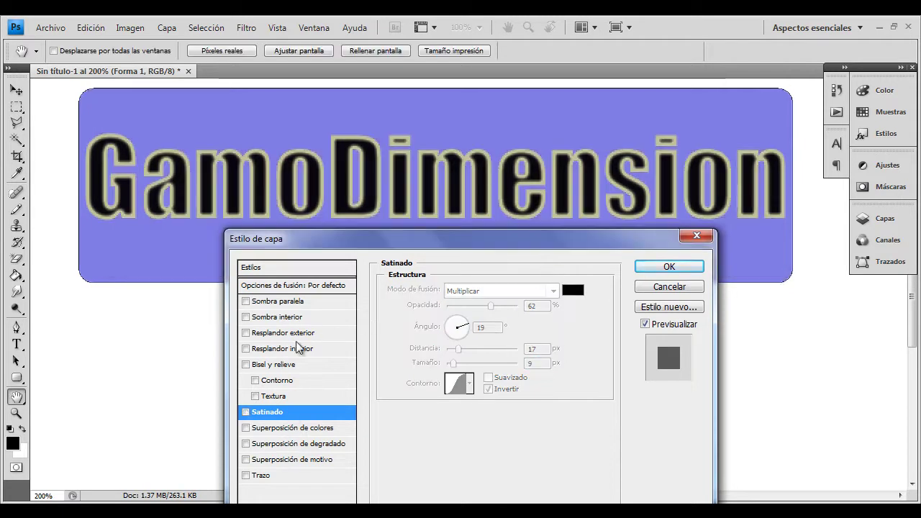
{"action": "left_click", "coordinate": [280, 365]}
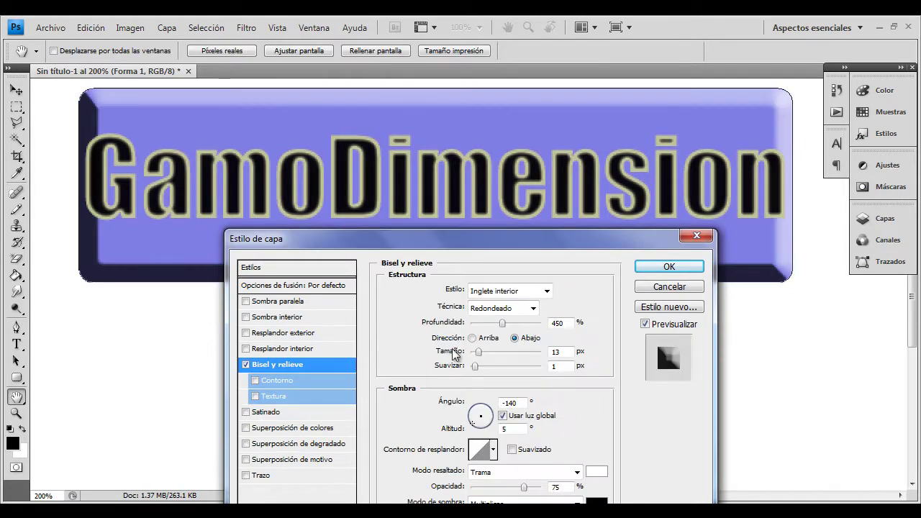
Step: Apply the bevel to the shape layer and show the whole document at 66.67%
{"action": "left_click", "coordinate": [651, 267]}
{"action": "scroll", "coordinate": [505, 323], "scroll_direction": "down", "scroll_amount": 2}
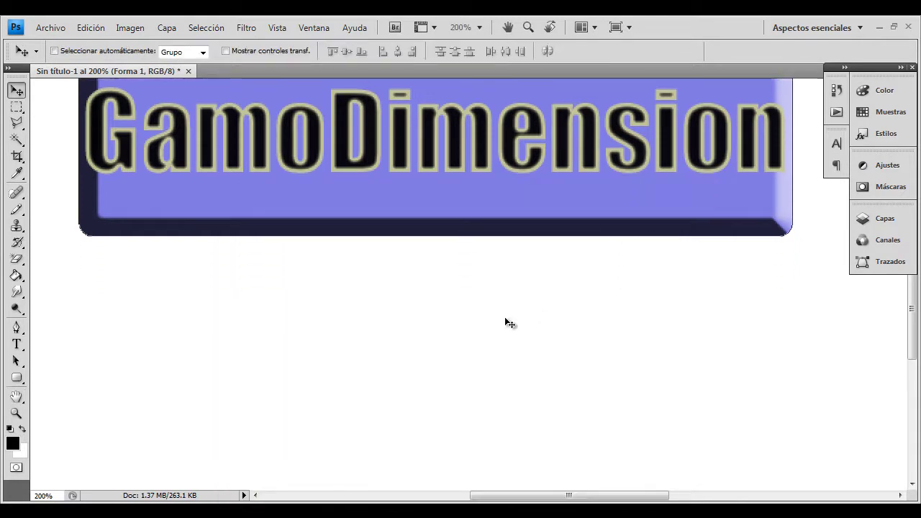
{"action": "scroll", "coordinate": [505, 323], "scroll_direction": "up", "scroll_amount": 2}
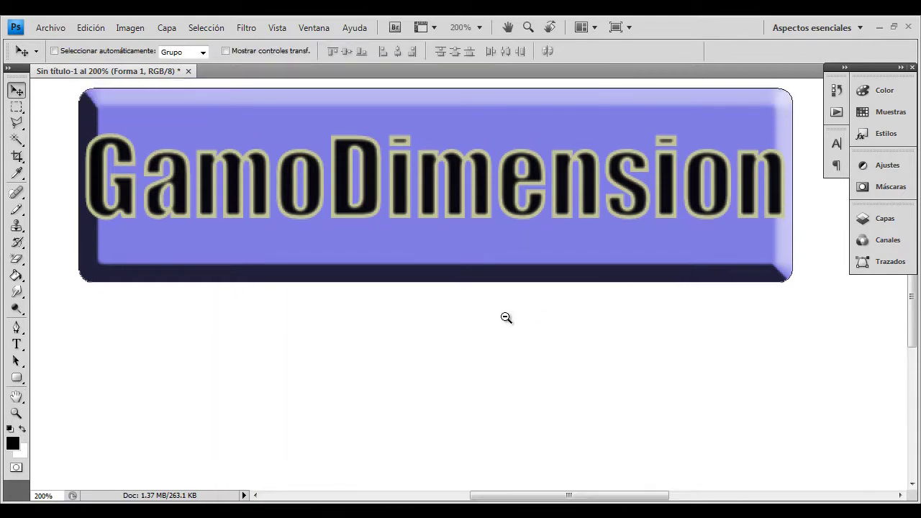
{"action": "left_click", "coordinate": [507, 317], "text": "alt"}
{"action": "left_click", "coordinate": [506, 318], "text": "alt"}
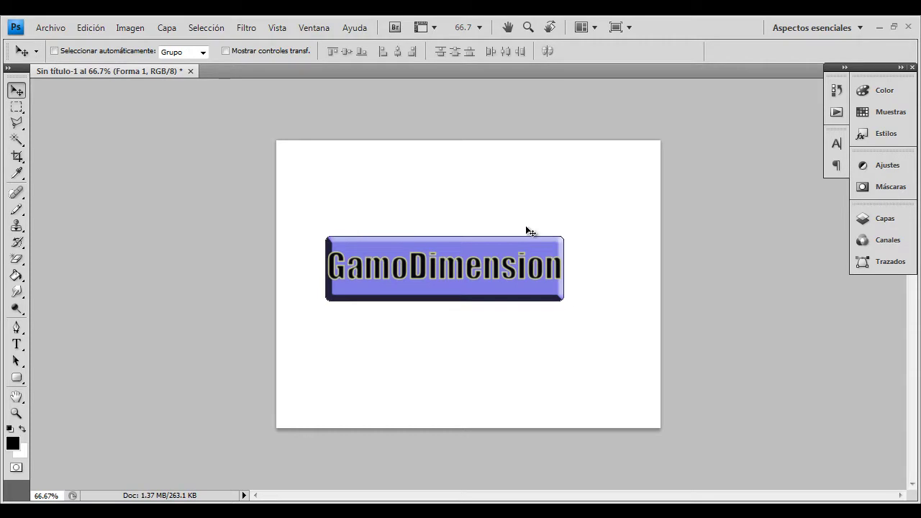
Step: Select the GamoDimension and Forma 1 layers together and move them to the upper-right corner of the canvas
{"action": "key", "text": "F7"}
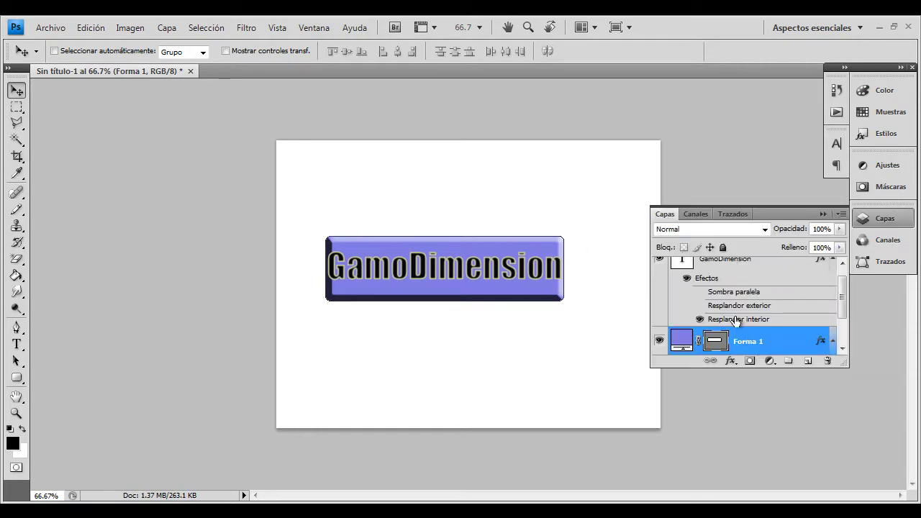
{"action": "left_click", "coordinate": [727, 266]}
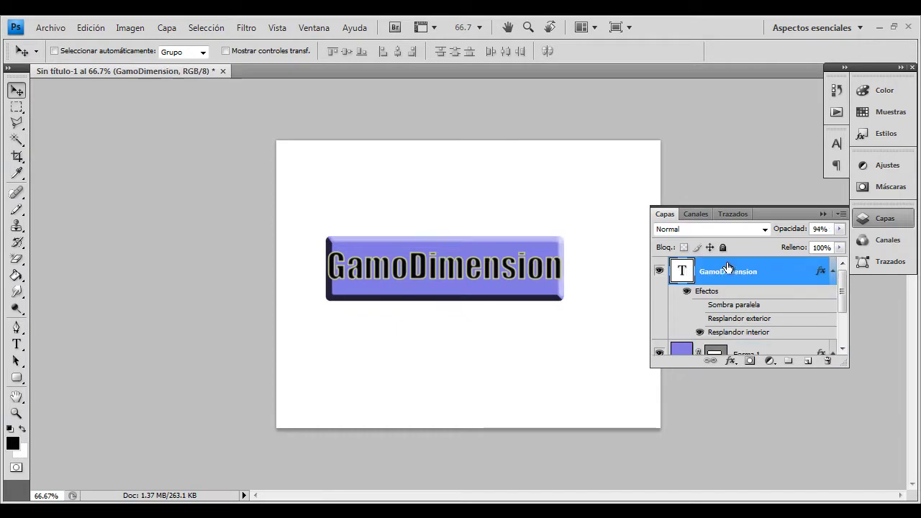
{"action": "left_click", "coordinate": [731, 350], "text": "shift"}
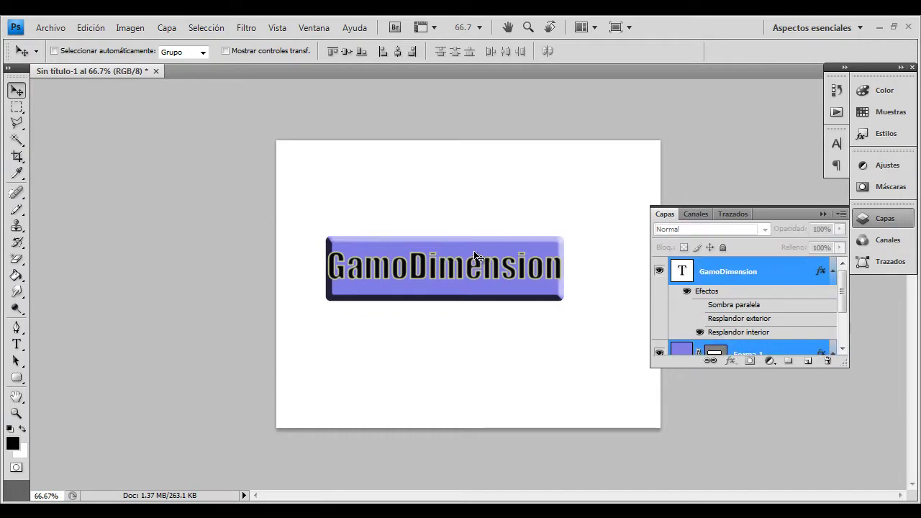
{"action": "left_click_drag", "start_coordinate": [474, 256], "coordinate": [566, 172]}
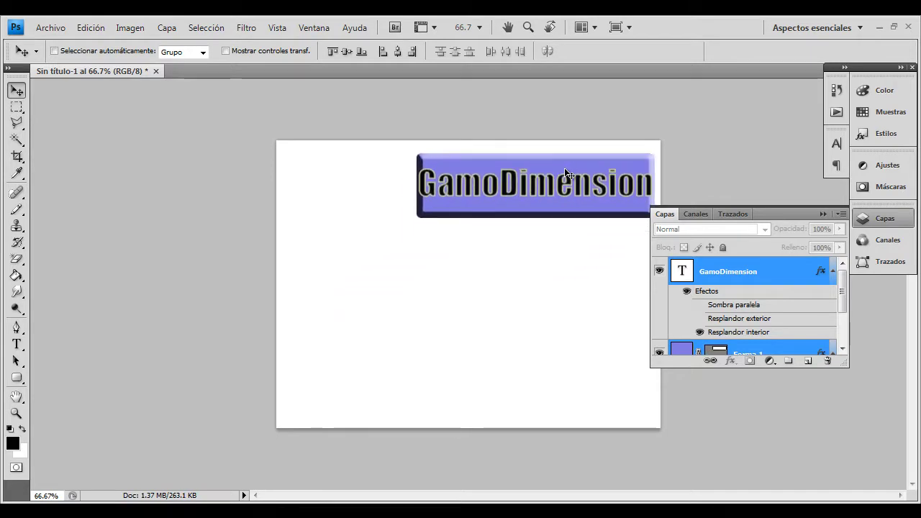
Step: Place Postal Guatemala 02.jpg slightly above the canvas center and move its layer directly below Forma 1
{"action": "left_click", "coordinate": [52, 29]}
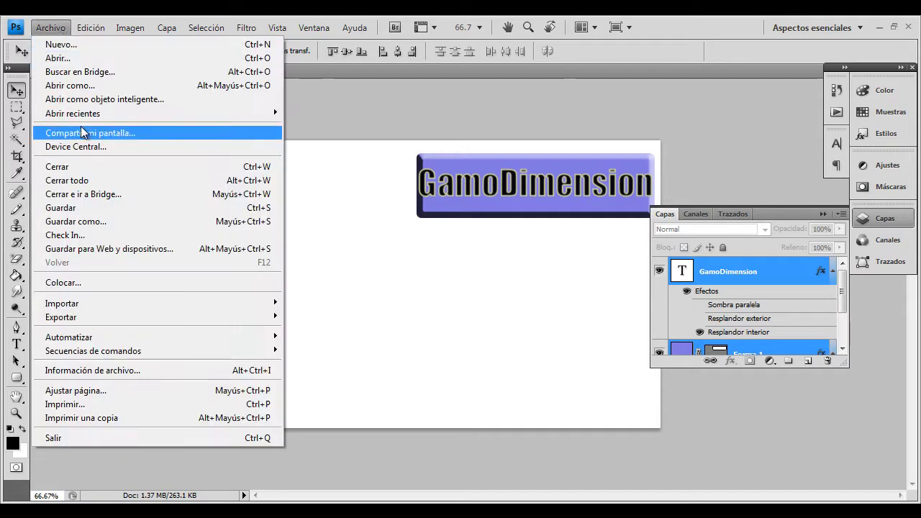
{"action": "left_click", "coordinate": [118, 282]}
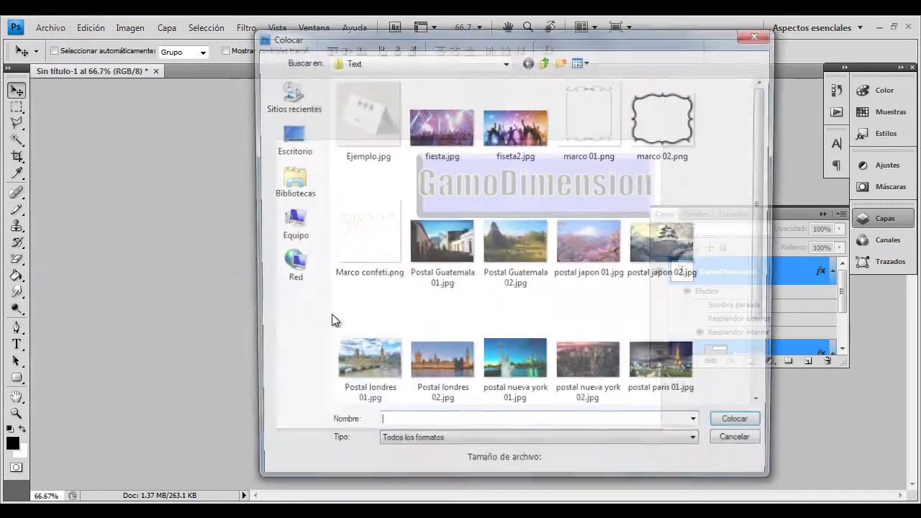
{"action": "double_click", "coordinate": [513, 247]}
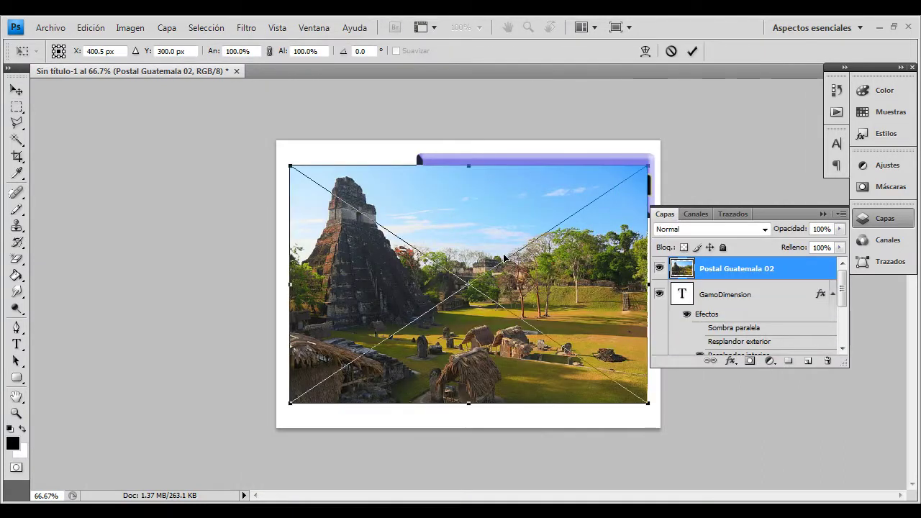
{"action": "left_click_drag", "start_coordinate": [506, 257], "coordinate": [506, 246]}
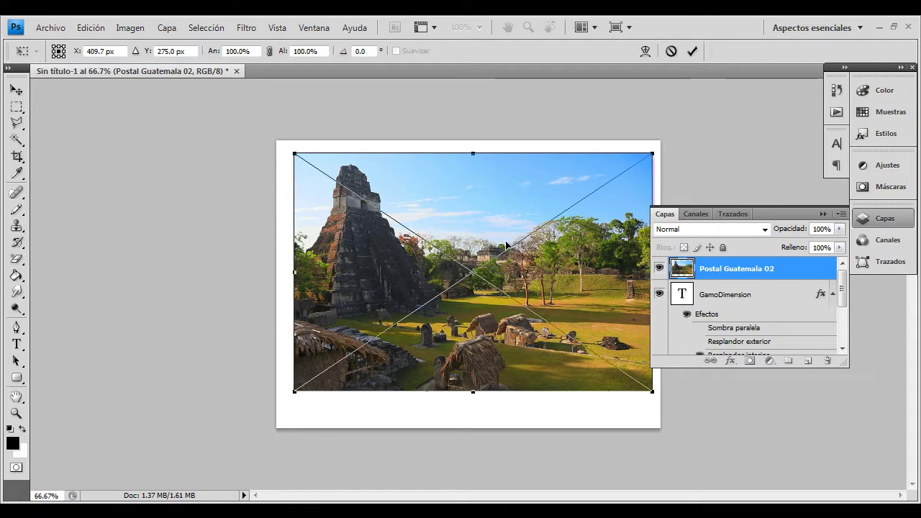
{"action": "key", "text": "Return"}
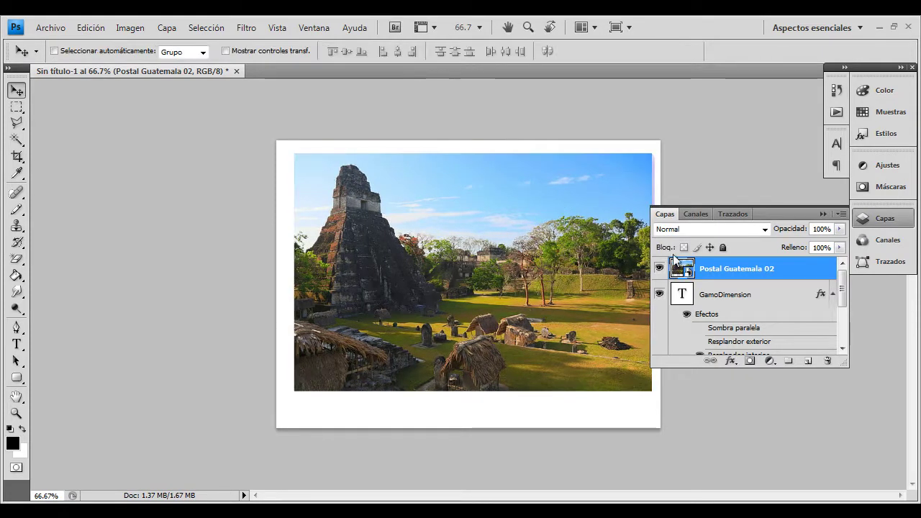
{"action": "left_click_drag", "start_coordinate": [736, 269], "coordinate": [746, 340]}
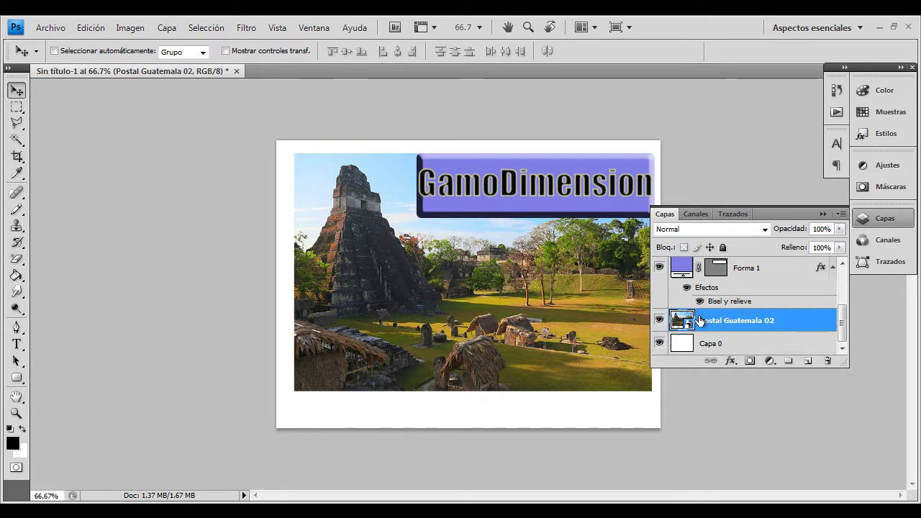
Step: Try a red Superposición de colores at 100% opacity on the Postal Guatemala 02 layer, and turn it off
{"action": "double_click", "coordinate": [741, 329]}
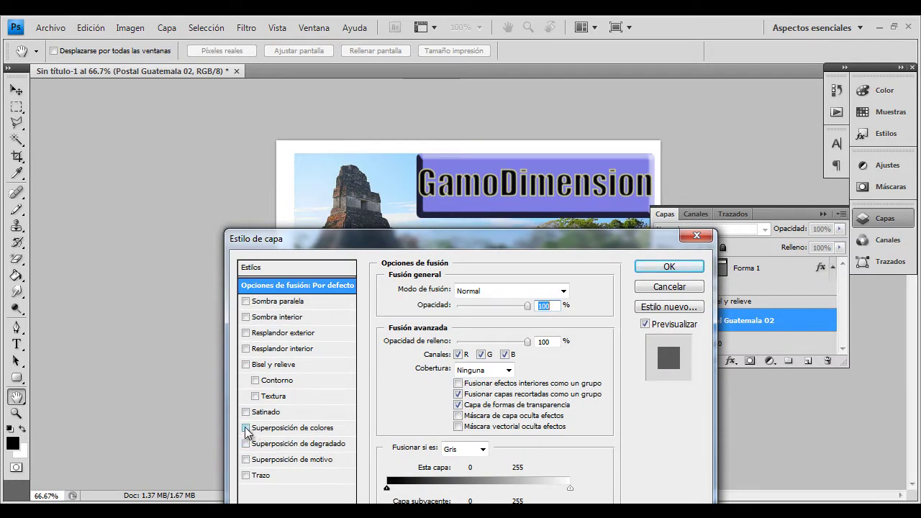
{"action": "left_click", "coordinate": [247, 428]}
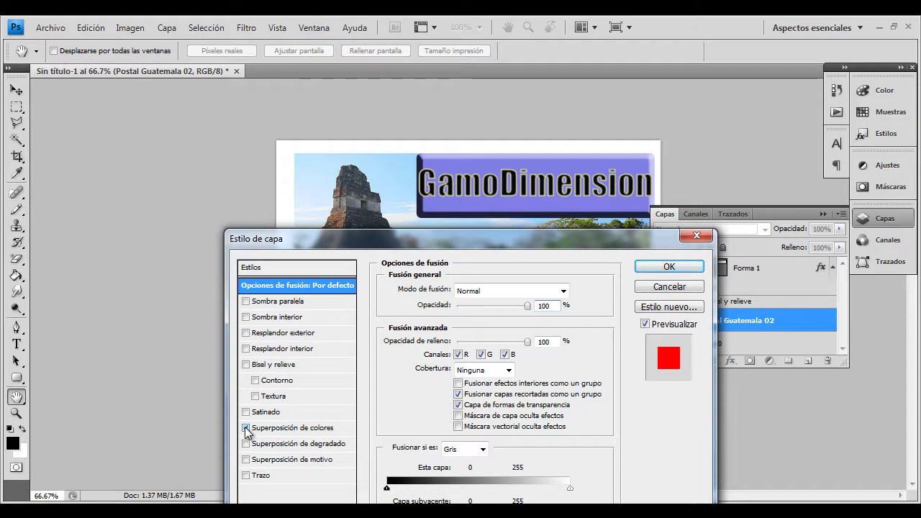
{"action": "left_click_drag", "start_coordinate": [553, 244], "coordinate": [540, 346]}
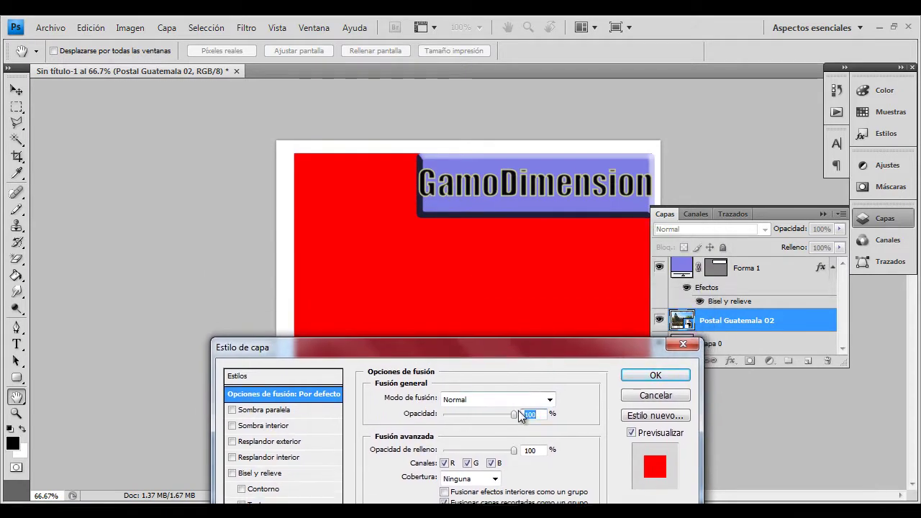
{"action": "mouse_move", "coordinate": [515, 414]}
{"action": "left_mouse_down"}
{"action": "mouse_move", "coordinate": [449, 420]}
{"action": "mouse_move", "coordinate": [515, 422]}
{"action": "left_mouse_up"}
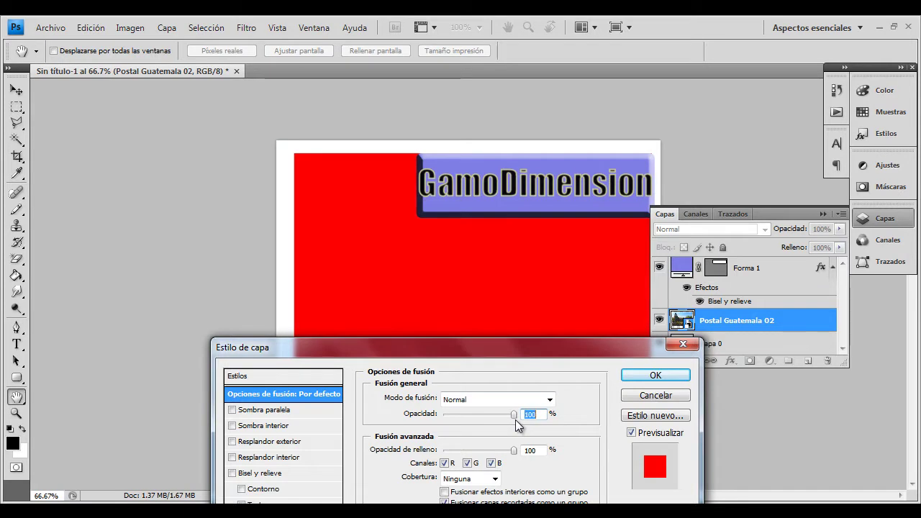
{"action": "left_click_drag", "start_coordinate": [495, 355], "coordinate": [525, 197]}
{"action": "left_click", "coordinate": [268, 377]}
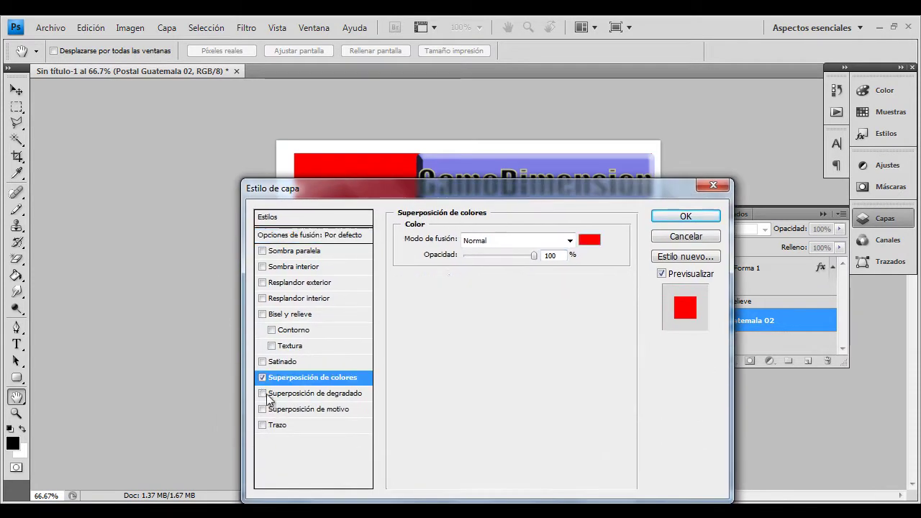
{"action": "left_click", "coordinate": [262, 377]}
Step: Turn on Superposición de degradado for the photo layer with the orange-yellow-orange preset gradient
{"action": "left_click", "coordinate": [262, 393]}
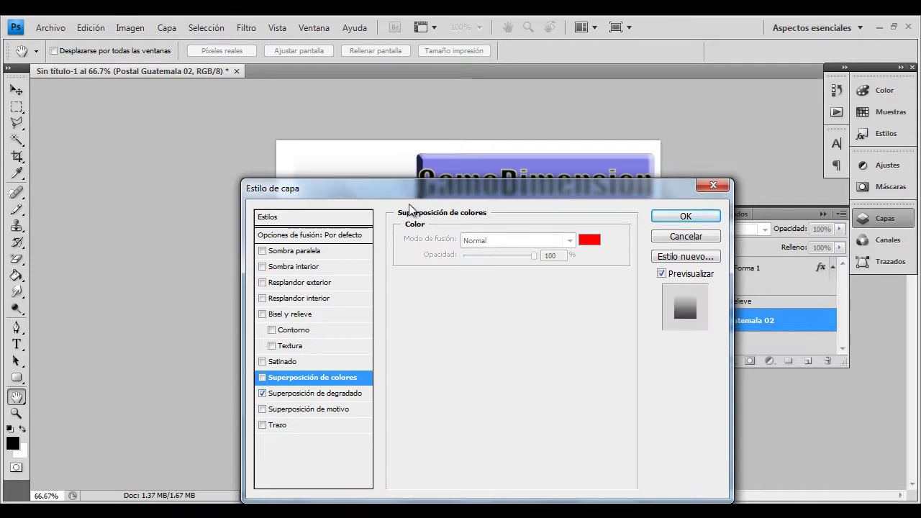
{"action": "left_click", "coordinate": [326, 430]}
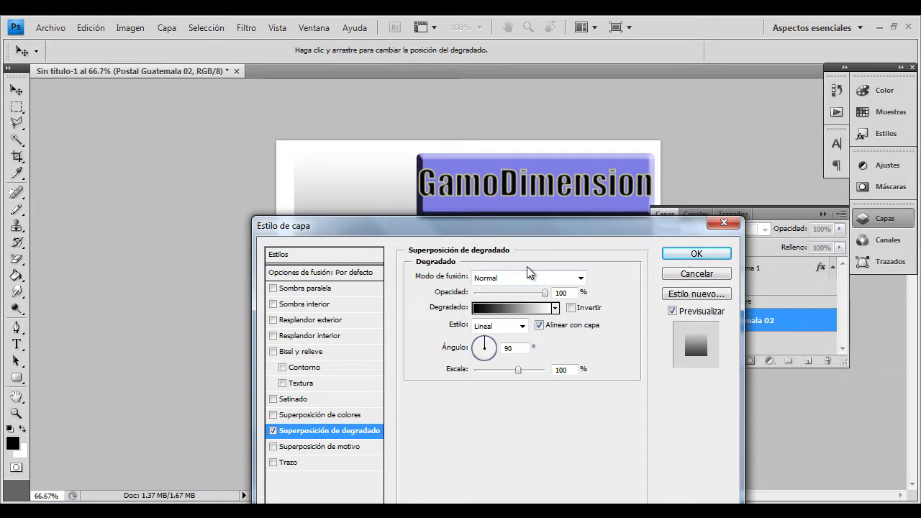
{"action": "left_click", "coordinate": [512, 302]}
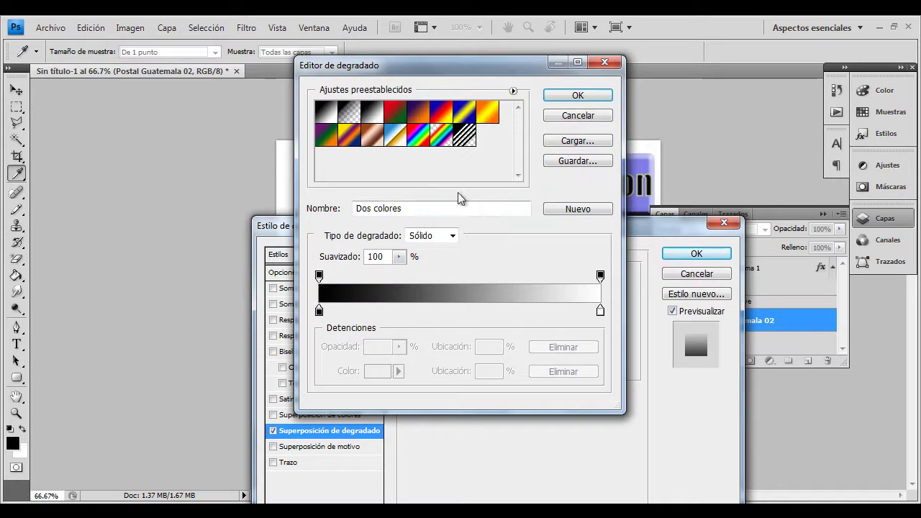
{"action": "left_click", "coordinate": [486, 122]}
{"action": "left_click", "coordinate": [579, 97]}
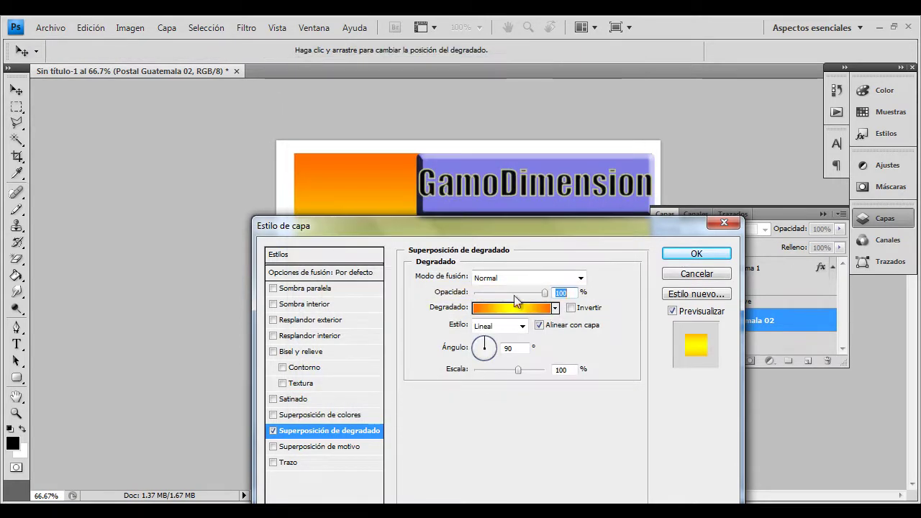
Step: Set the gradient overlay's blend mode to Luz suave and inspect the tinted photo
{"action": "left_click_drag", "start_coordinate": [455, 224], "coordinate": [423, 269]}
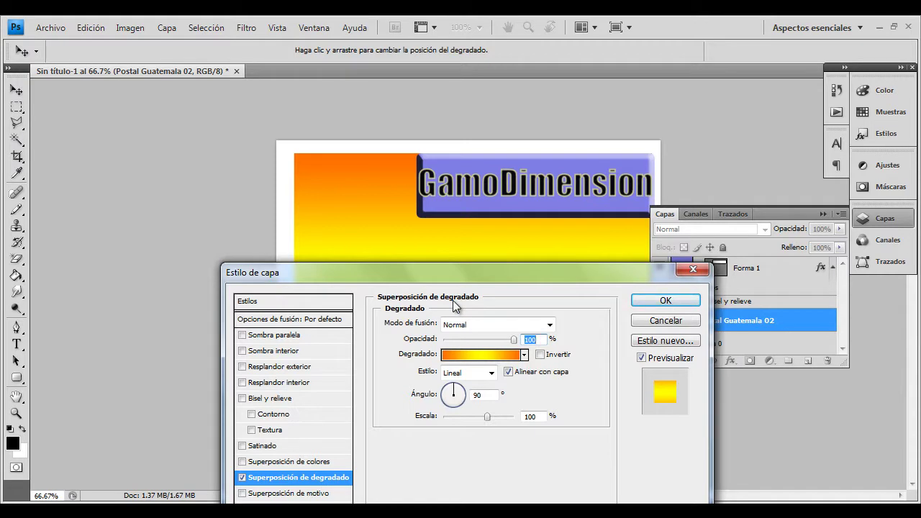
{"action": "left_click", "coordinate": [549, 325]}
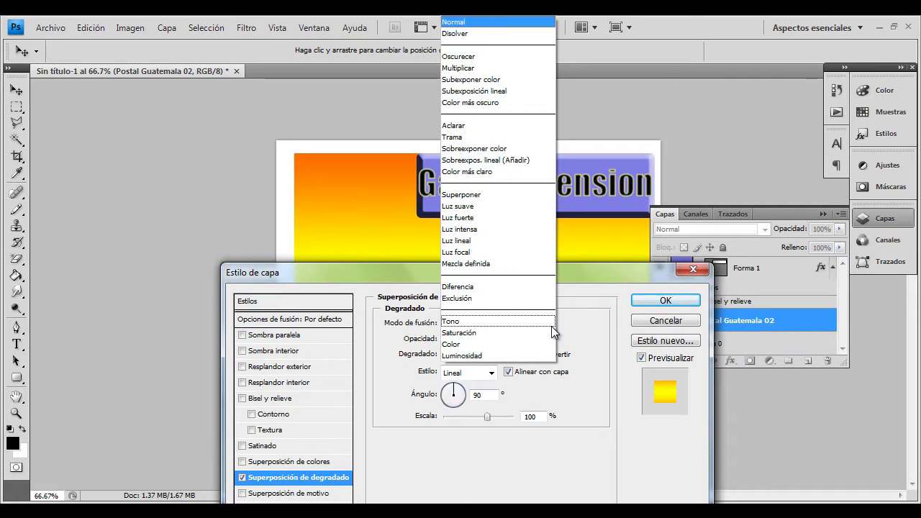
{"action": "left_click", "coordinate": [516, 207]}
{"action": "left_click_drag", "start_coordinate": [626, 279], "coordinate": [615, 413]}
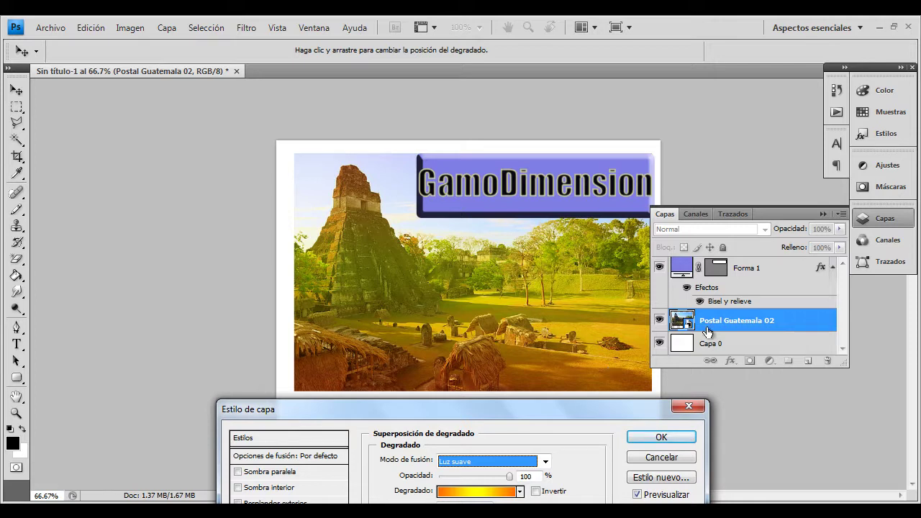
{"action": "left_click_drag", "start_coordinate": [611, 414], "coordinate": [626, 301]}
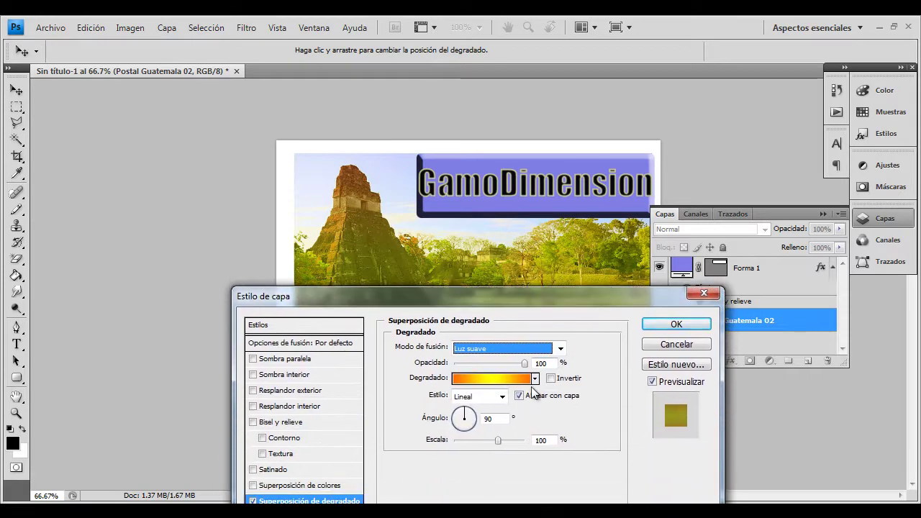
Step: Set the gradient overlay's opacity to 96% and its angle to 13°
{"action": "mouse_move", "coordinate": [525, 363]}
{"action": "left_mouse_down"}
{"action": "mouse_move", "coordinate": [485, 368]}
{"action": "mouse_move", "coordinate": [518, 361]}
{"action": "left_mouse_up"}
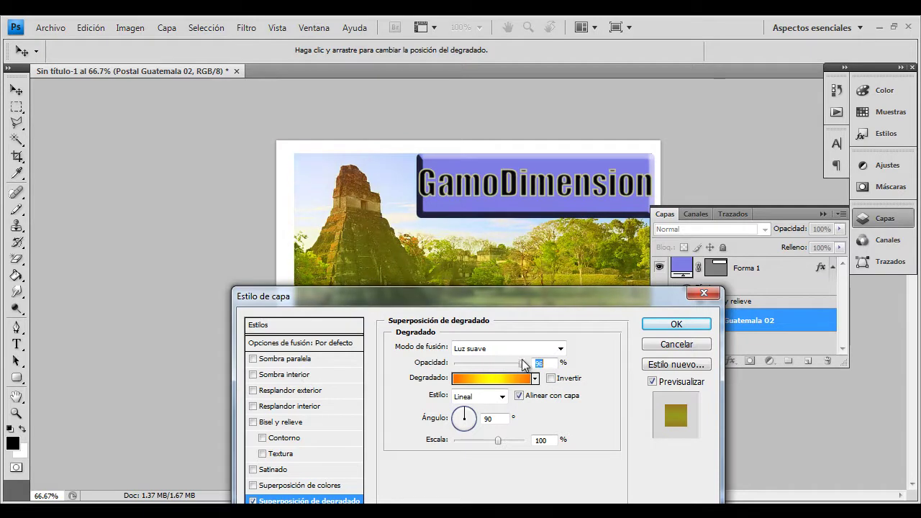
{"action": "left_click_drag", "start_coordinate": [571, 291], "coordinate": [597, 420]}
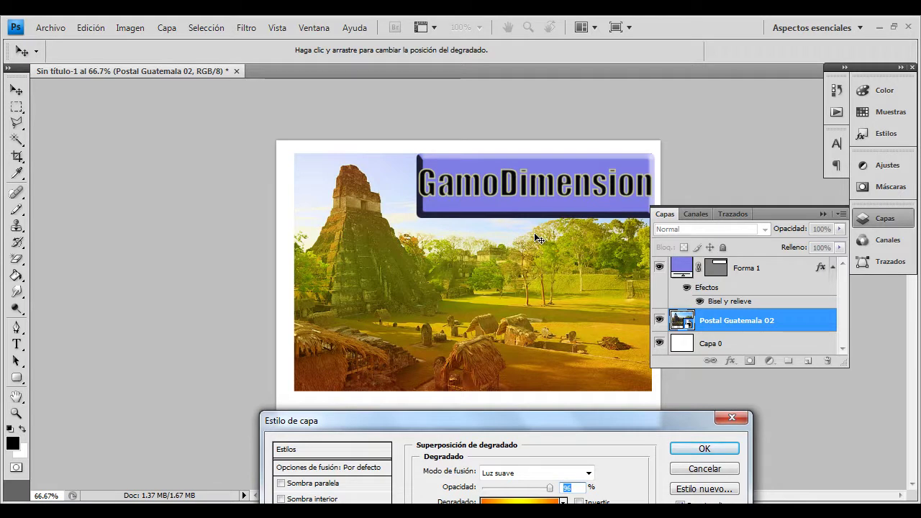
{"action": "left_click_drag", "start_coordinate": [544, 416], "coordinate": [548, 221]}
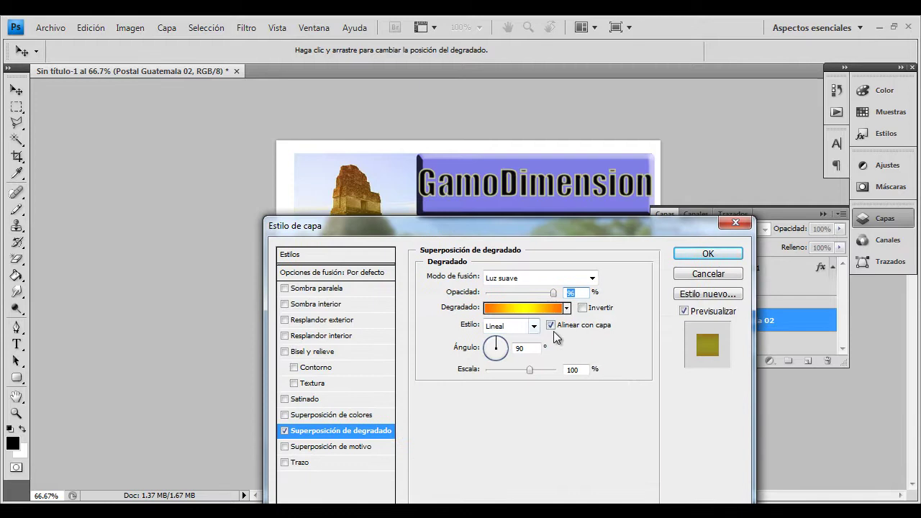
{"action": "left_click", "coordinate": [508, 345]}
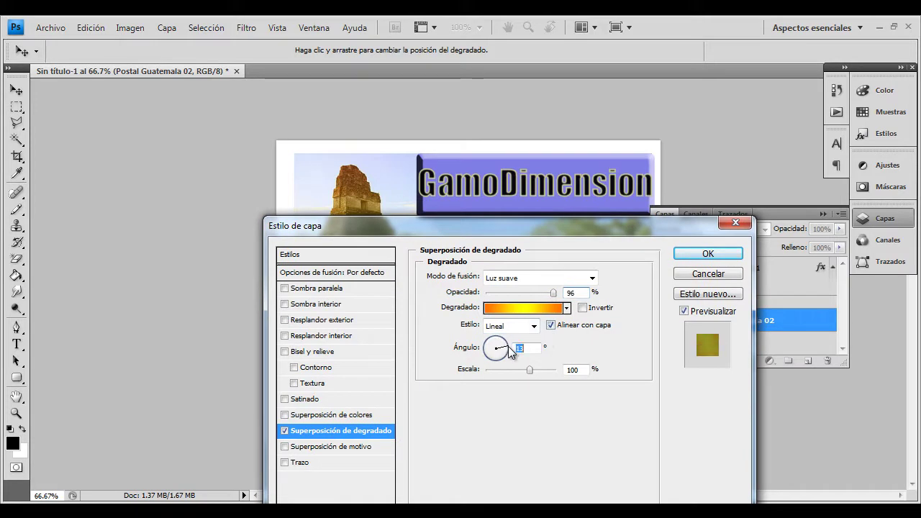
Step: Change the gradient overlay's blend mode to Trama and apply the layer style
{"action": "left_click", "coordinate": [536, 278]}
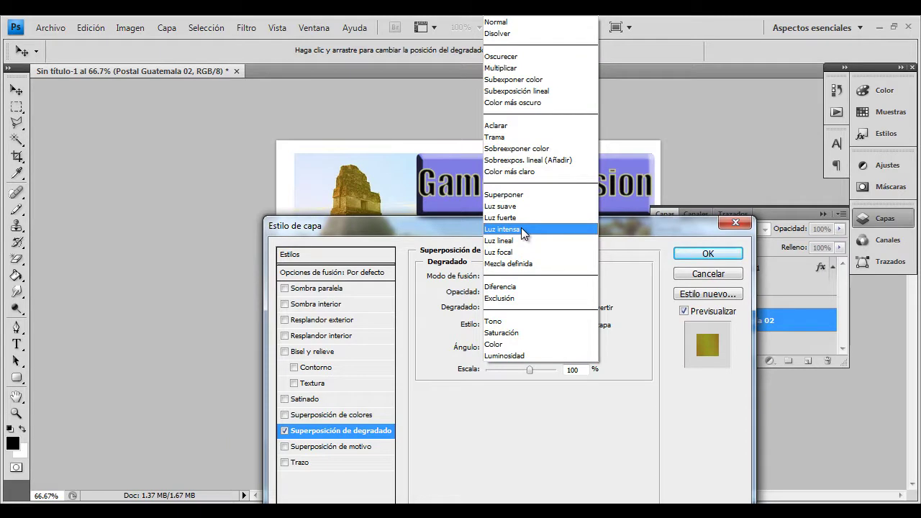
{"action": "left_click", "coordinate": [506, 136]}
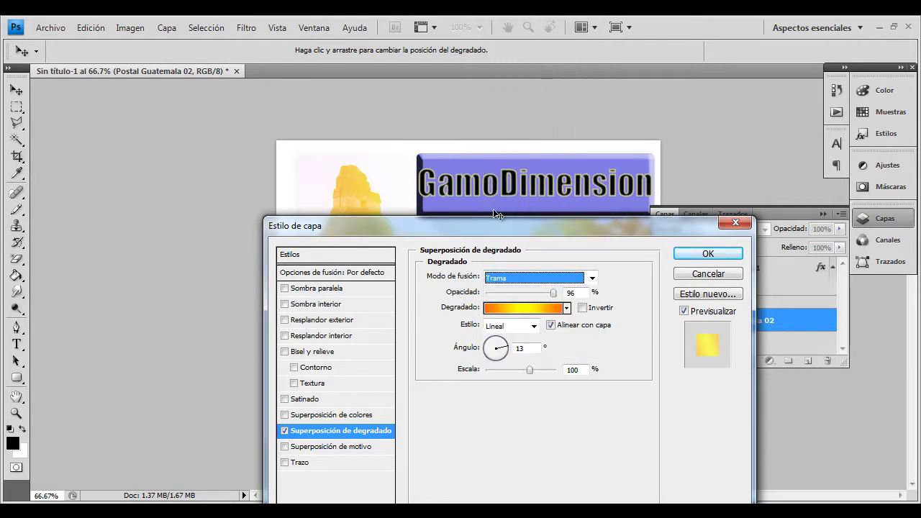
{"action": "left_click", "coordinate": [704, 252]}
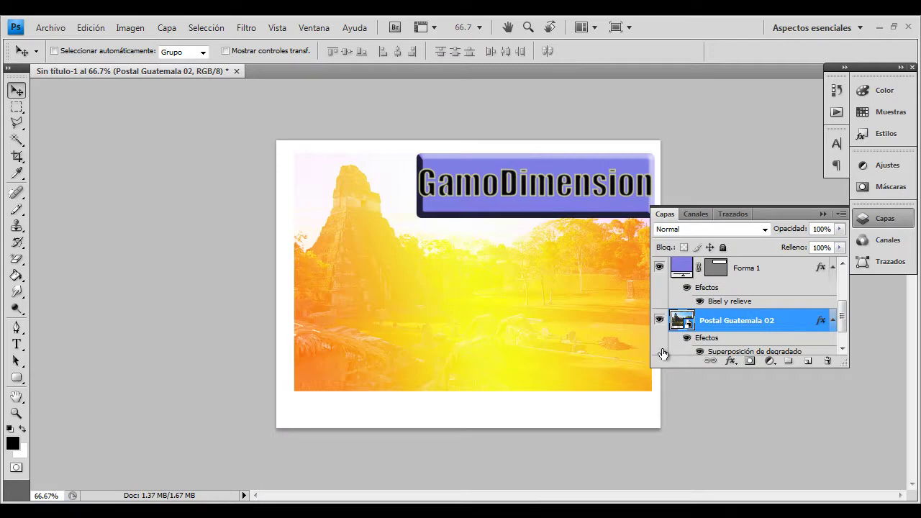
Step: Replace the photo layer's gradient overlay with Superposición de motivo and show its settings
{"action": "left_click", "coordinate": [731, 361]}
{"action": "left_click", "coordinate": [757, 186]}
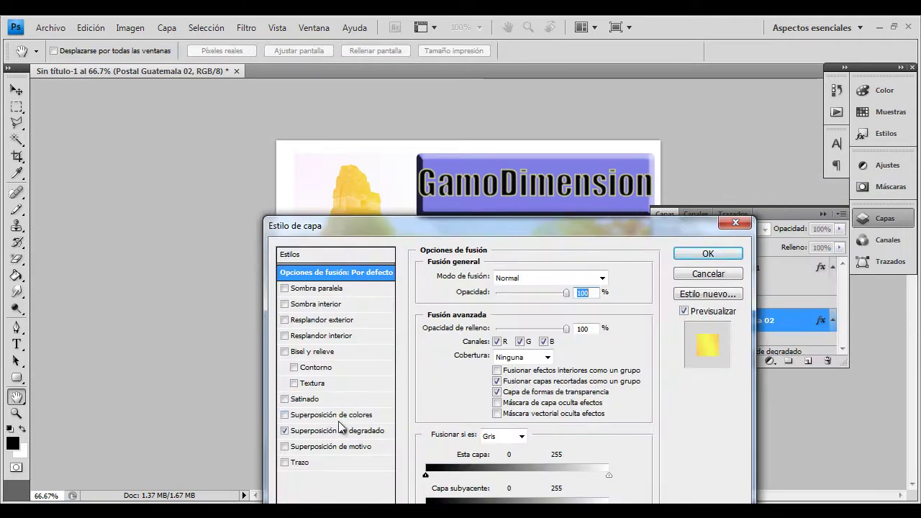
{"action": "left_click", "coordinate": [285, 430]}
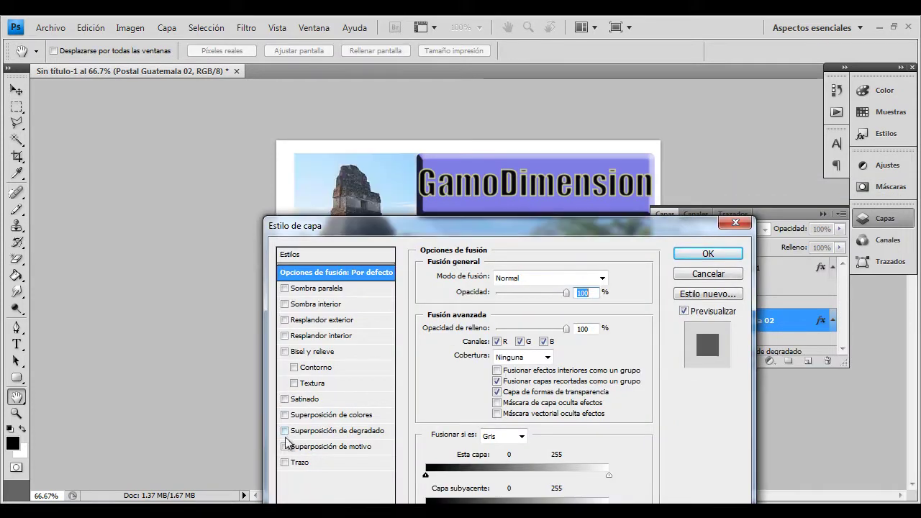
{"action": "left_click", "coordinate": [284, 446]}
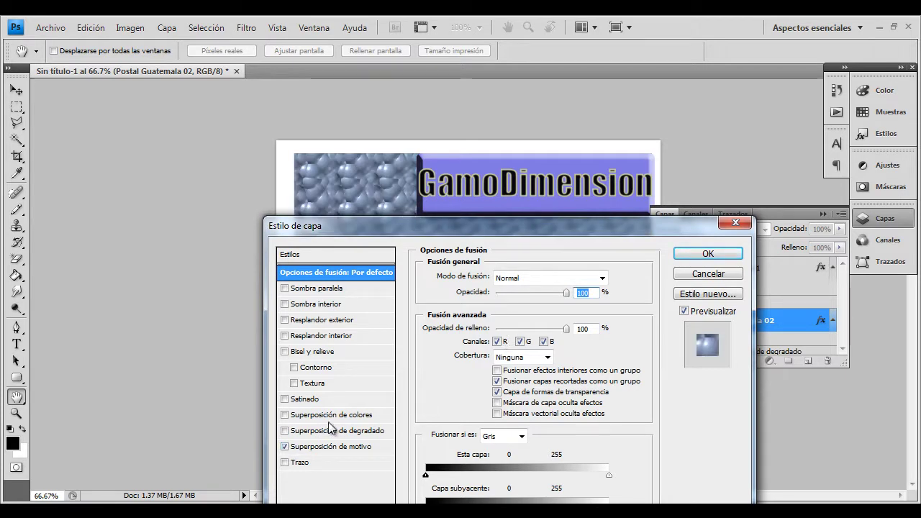
{"action": "left_click", "coordinate": [316, 446]}
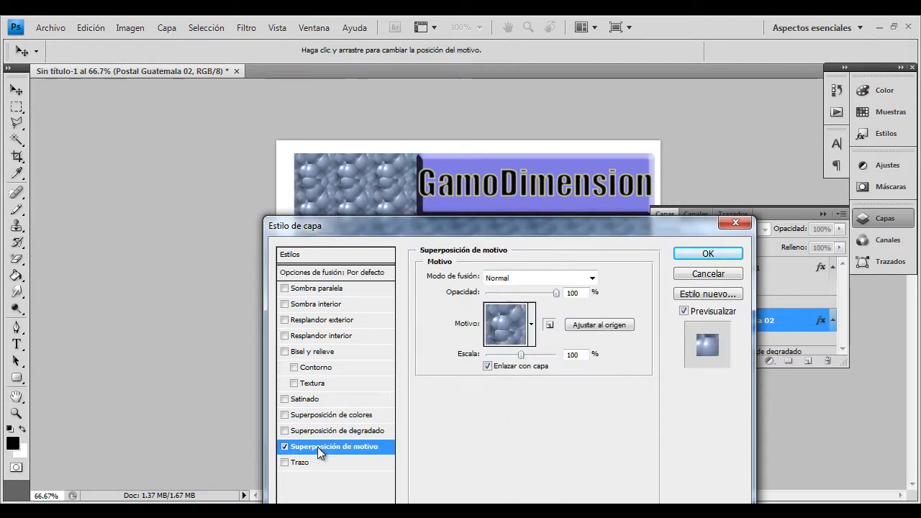
Step: Choose the multicolored pattern for the pattern overlay, set its blend mode to Luz intensa, and inspect the whole photo
{"action": "left_click", "coordinate": [533, 341]}
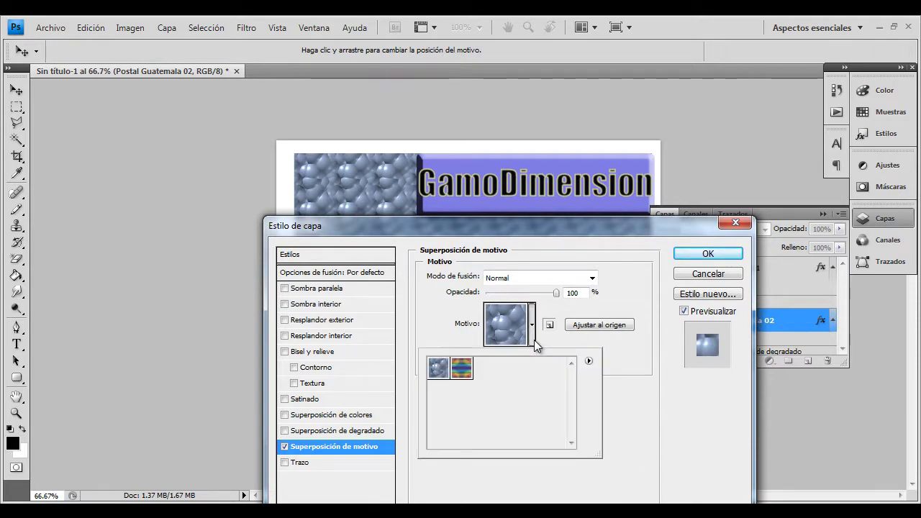
{"action": "left_click", "coordinate": [462, 374]}
{"action": "left_click", "coordinate": [572, 292]}
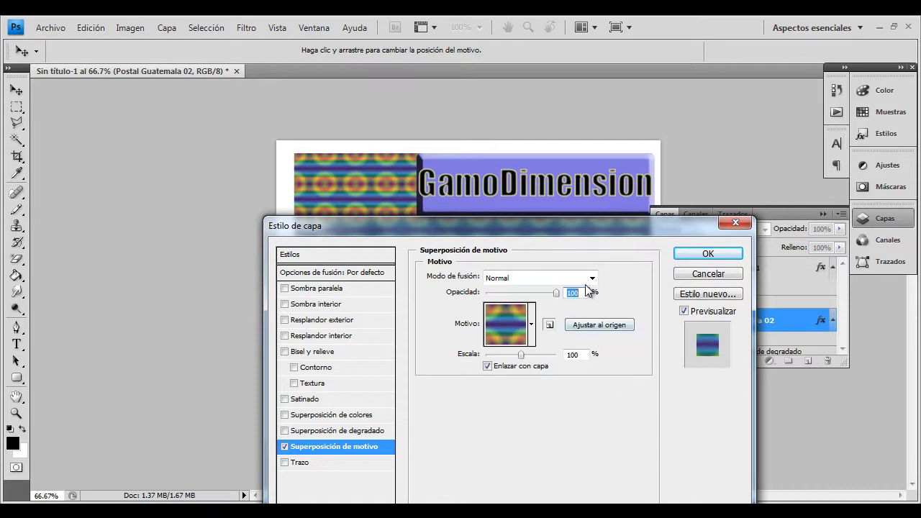
{"action": "left_click", "coordinate": [591, 278]}
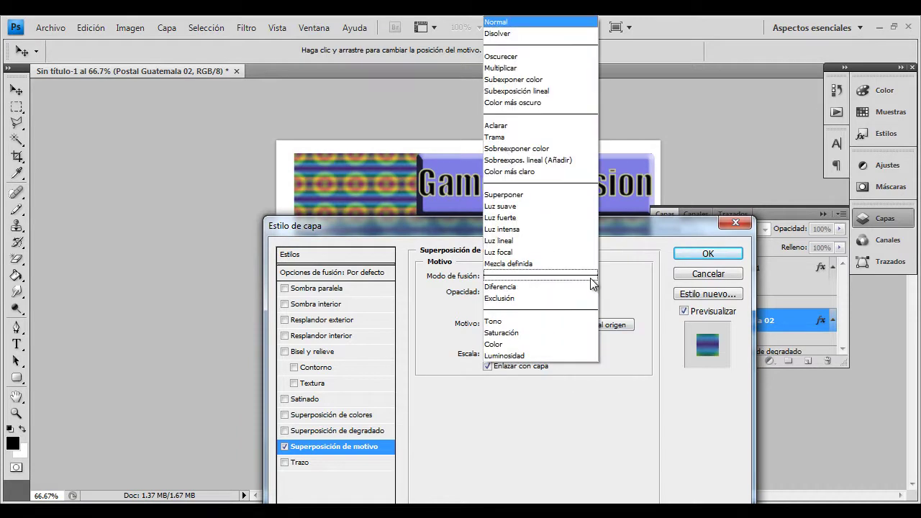
{"action": "left_click", "coordinate": [566, 230]}
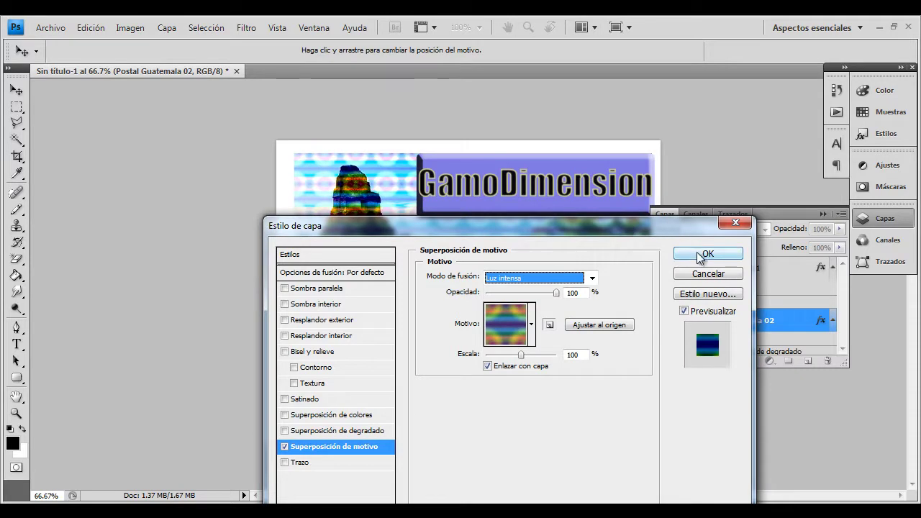
{"action": "left_click_drag", "start_coordinate": [667, 225], "coordinate": [660, 394]}
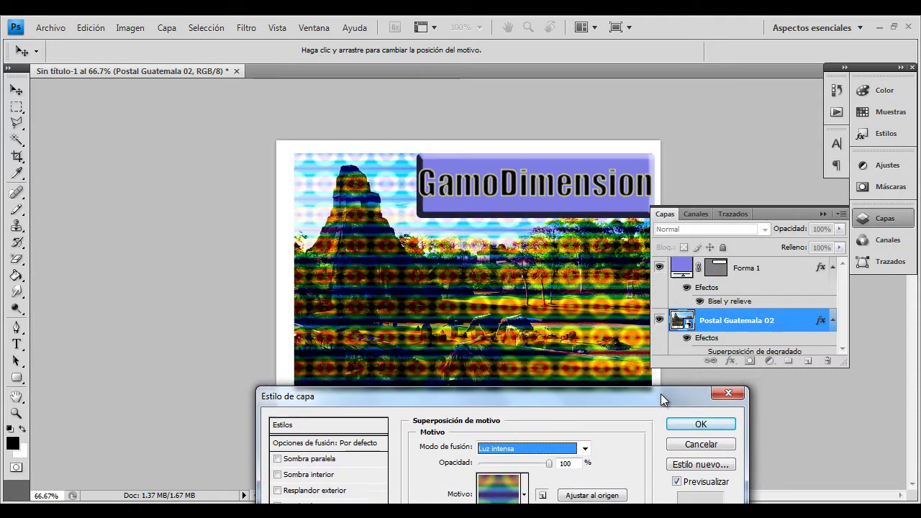
Step: Lower the photo layer's pattern overlay opacity to 29% and apply the layer style
{"action": "left_click", "coordinate": [550, 467]}
{"action": "left_click_drag", "start_coordinate": [550, 466], "coordinate": [498, 468]}
{"action": "left_click_drag", "start_coordinate": [521, 401], "coordinate": [551, 238]}
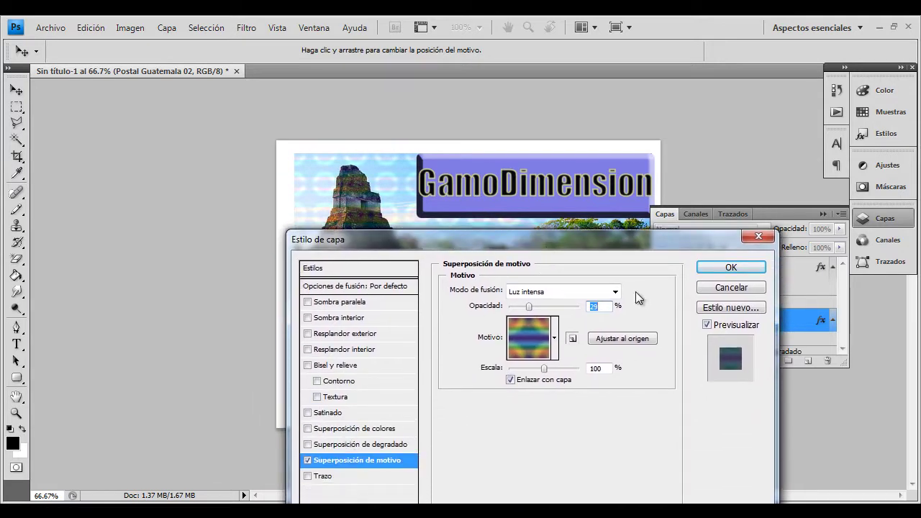
{"action": "left_click", "coordinate": [728, 270]}
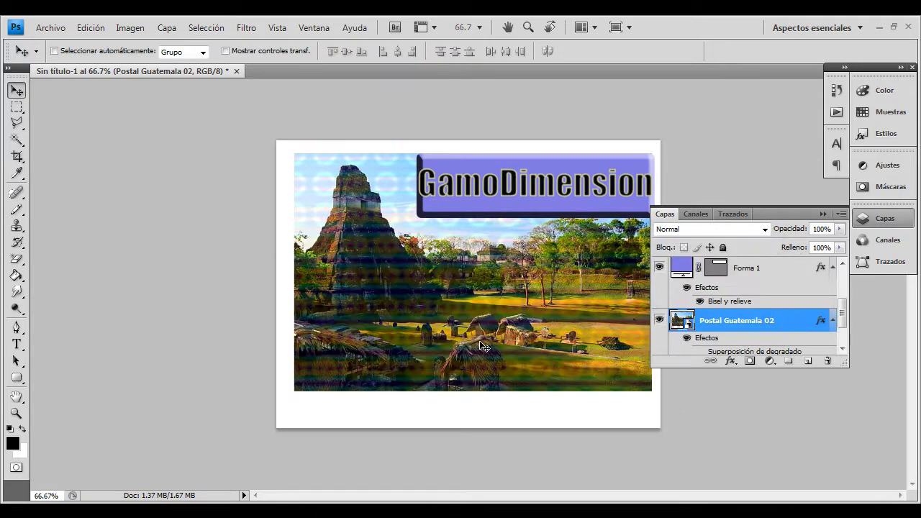
Step: Add a Trazo effect to the GamoDimension text layer and set its size to 5 px
{"action": "left_click", "coordinate": [533, 187], "text": "ctrl"}
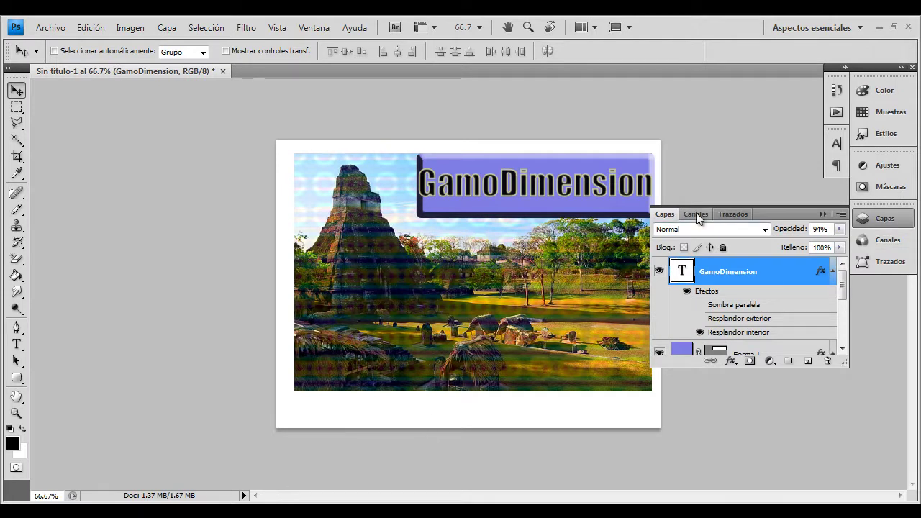
{"action": "left_click", "coordinate": [730, 361]}
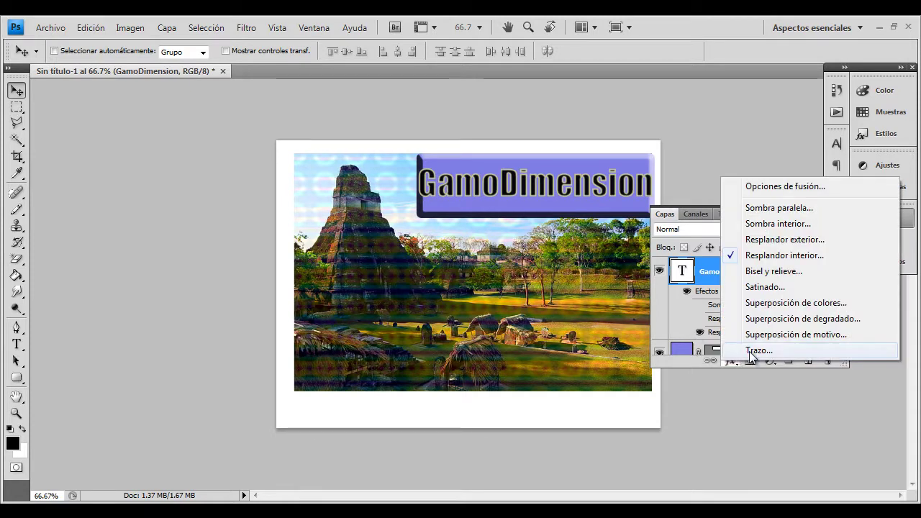
{"action": "left_click", "coordinate": [768, 186]}
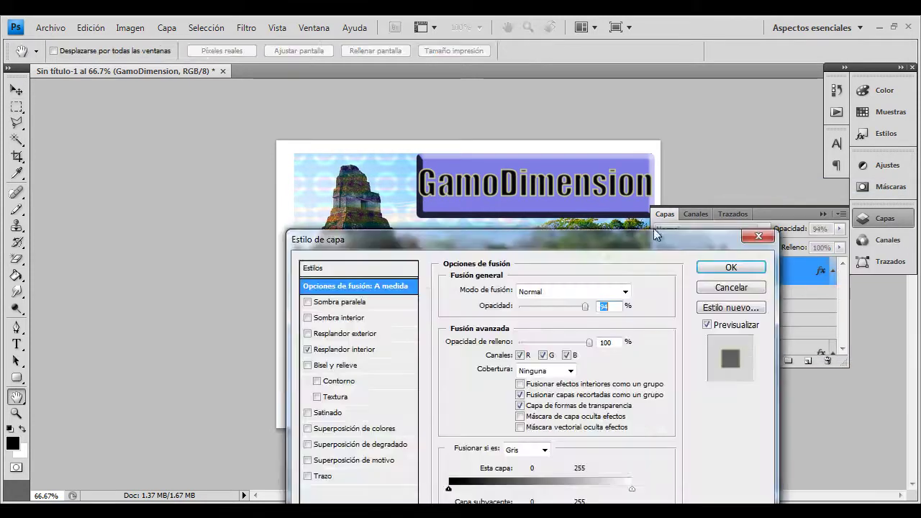
{"action": "left_click", "coordinate": [309, 476]}
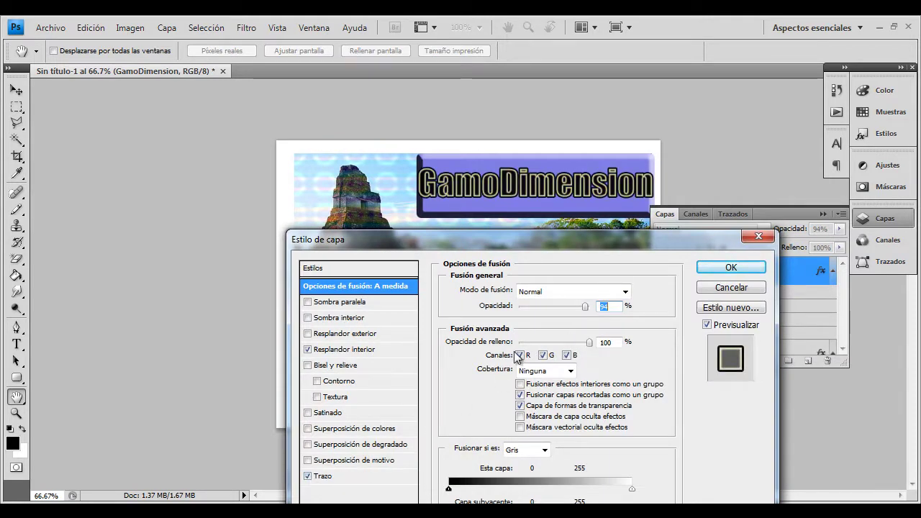
{"action": "left_click", "coordinate": [327, 476]}
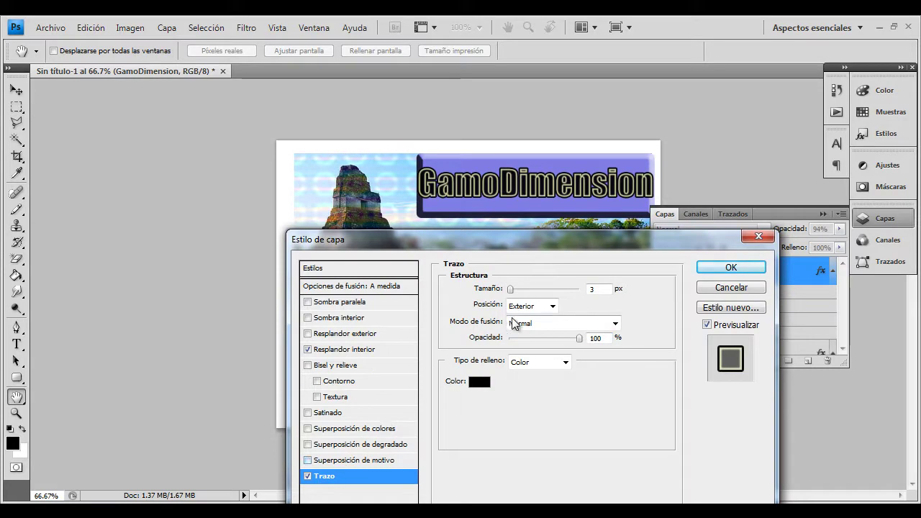
{"action": "mouse_move", "coordinate": [511, 291]}
{"action": "left_mouse_down"}
{"action": "mouse_move", "coordinate": [521, 293]}
{"action": "mouse_move", "coordinate": [514, 297]}
{"action": "left_mouse_up"}
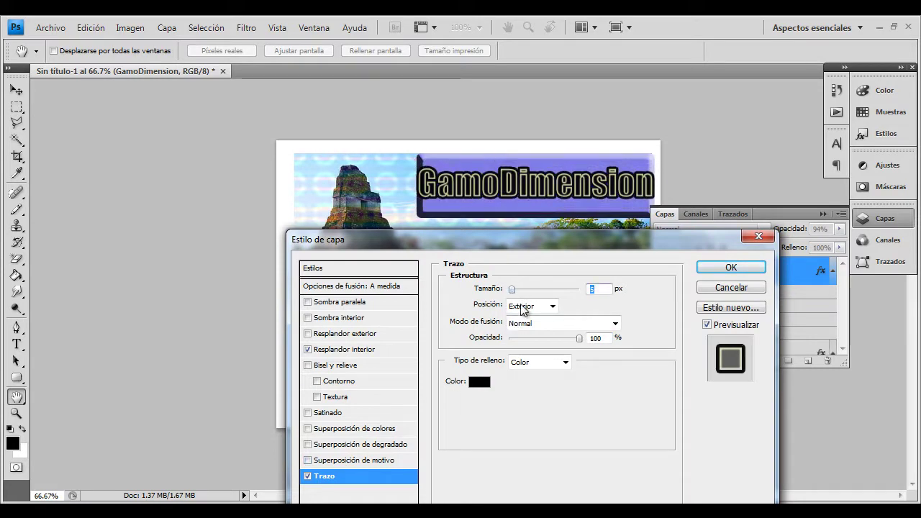
Step: Try the text stroke in the Interior position at 41% opacity, and return its position to Exterior
{"action": "left_click", "coordinate": [552, 308]}
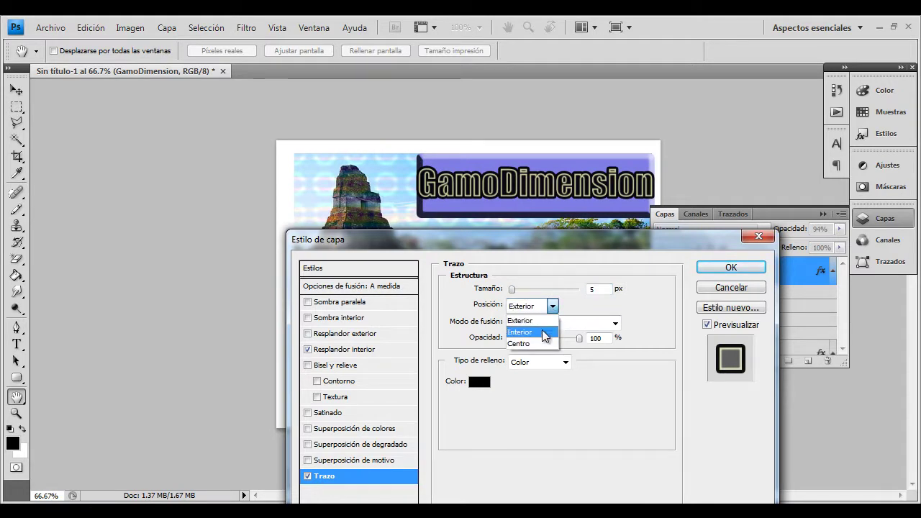
{"action": "left_click", "coordinate": [542, 331]}
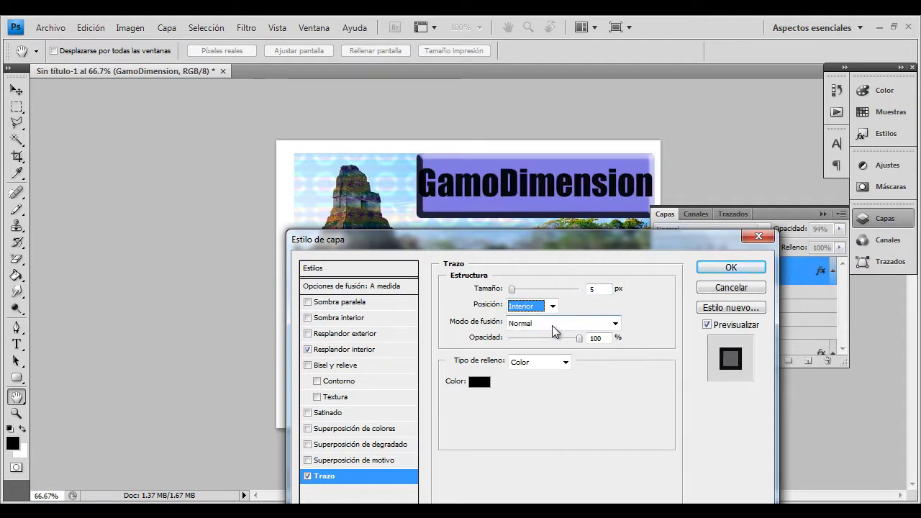
{"action": "left_click_drag", "start_coordinate": [579, 337], "coordinate": [538, 345]}
{"action": "left_click", "coordinate": [541, 306]}
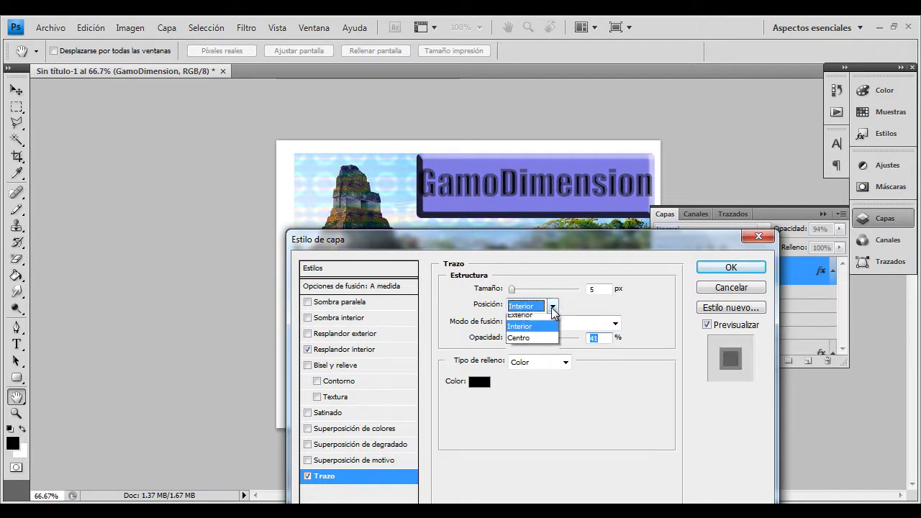
{"action": "left_click", "coordinate": [545, 320]}
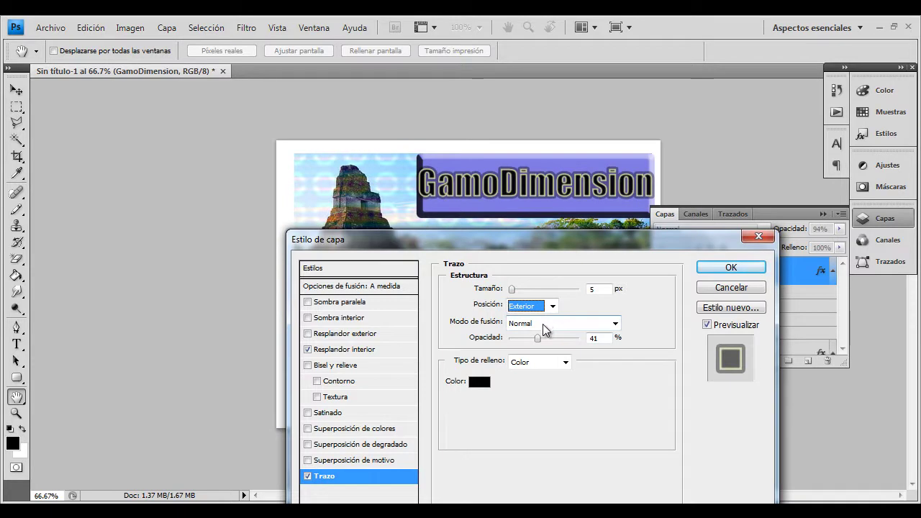
Step: Set the text stroke's opacity to 52% and its color to a pale yellow-green, and apply the layer style
{"action": "left_click_drag", "start_coordinate": [536, 339], "coordinate": [545, 337]}
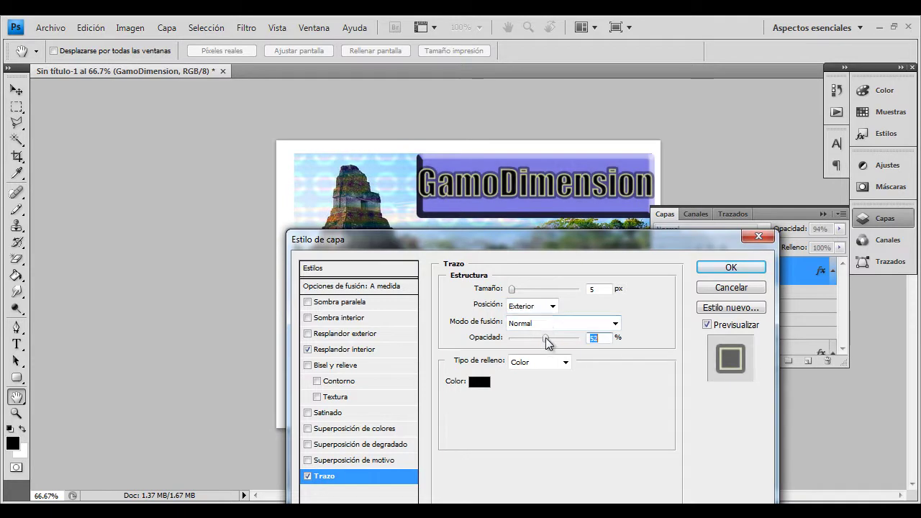
{"action": "left_click", "coordinate": [481, 381]}
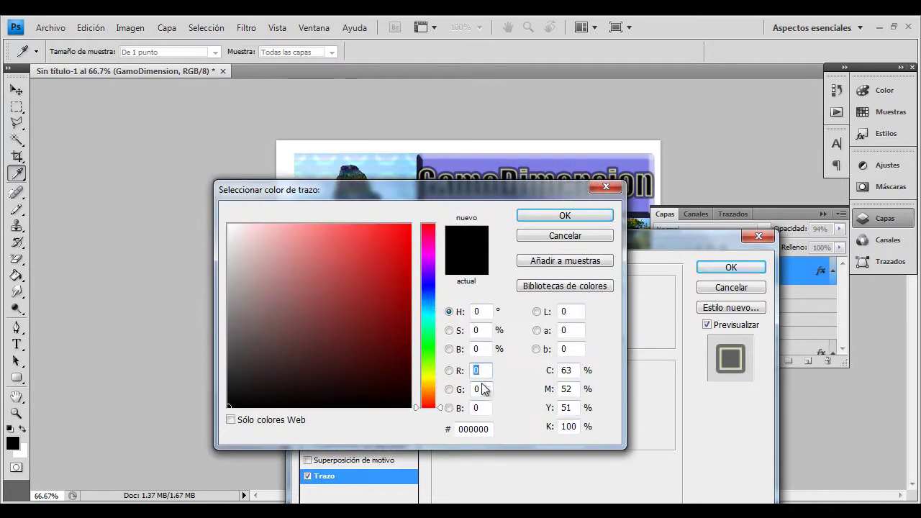
{"action": "left_click", "coordinate": [405, 257]}
{"action": "mouse_move", "coordinate": [405, 258]}
{"action": "left_mouse_down"}
{"action": "mouse_move", "coordinate": [405, 243]}
{"action": "mouse_move", "coordinate": [380, 256]}
{"action": "left_mouse_up"}
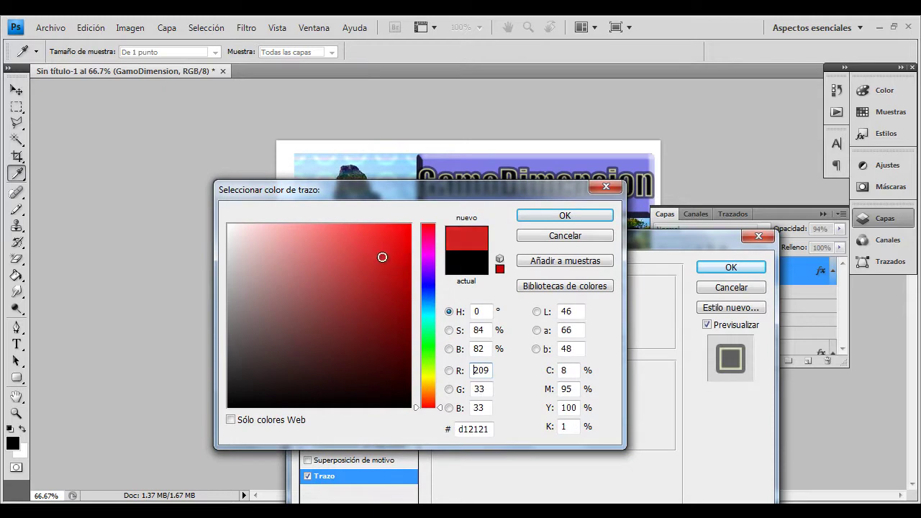
{"action": "left_click_drag", "start_coordinate": [430, 293], "coordinate": [428, 372]}
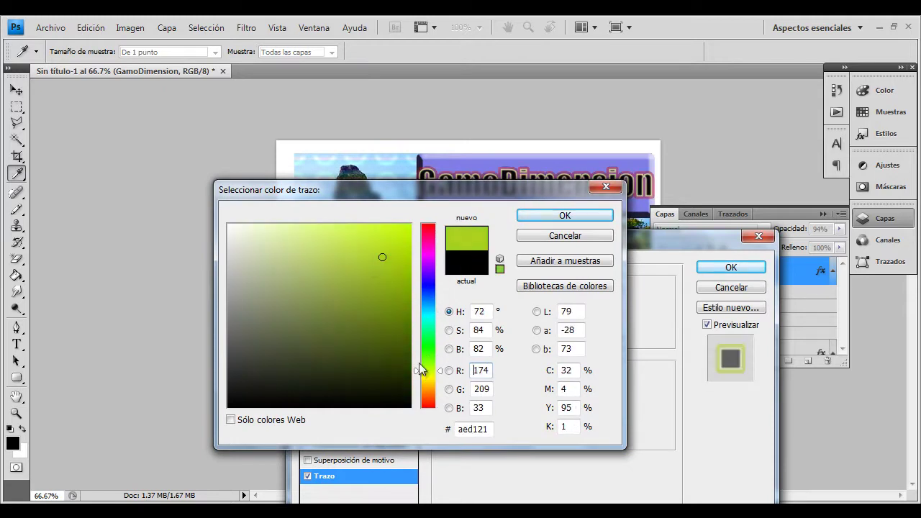
{"action": "left_click_drag", "start_coordinate": [380, 259], "coordinate": [315, 238]}
{"action": "left_click", "coordinate": [543, 216]}
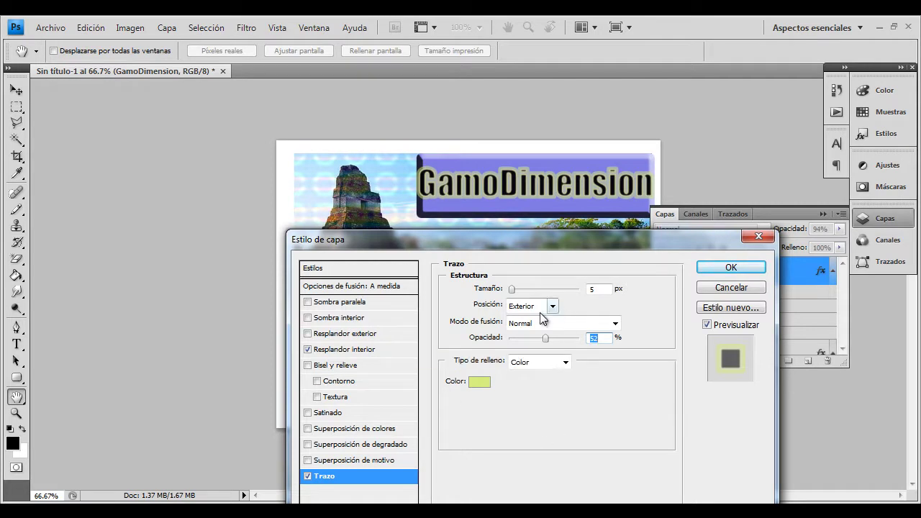
{"action": "left_click", "coordinate": [742, 269]}
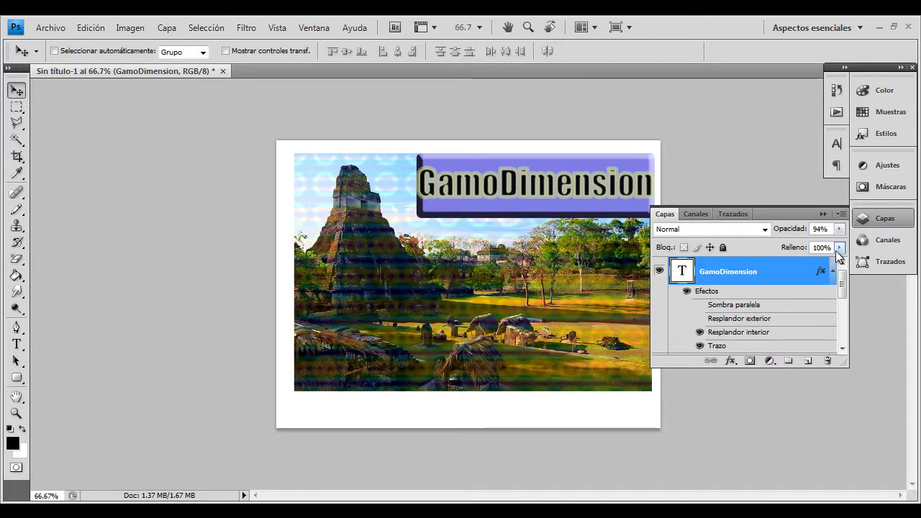
Step: Reduce the GamoDimension text layer's fill (Relleno) to 0%
{"action": "left_click", "coordinate": [838, 248]}
{"action": "left_click_drag", "start_coordinate": [827, 264], "coordinate": [755, 275]}
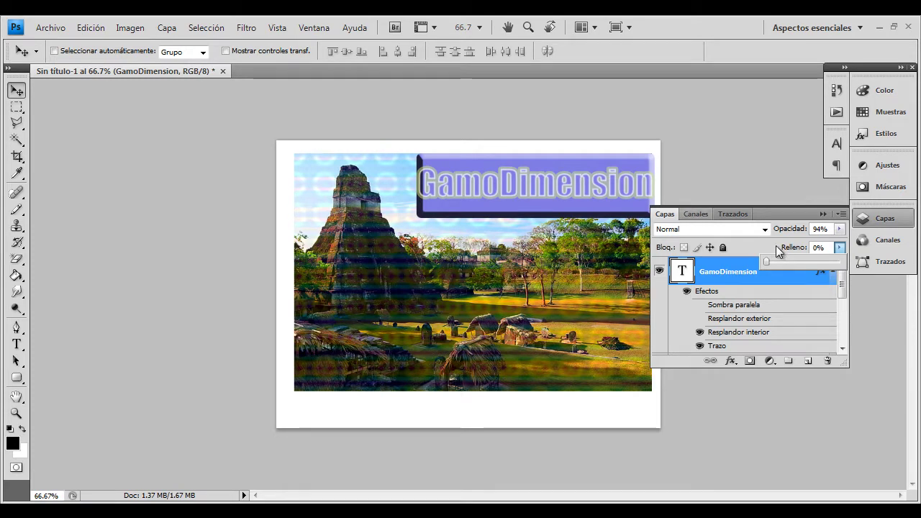
{"action": "left_click", "coordinate": [780, 210]}
Step: Hide the Forma 1 shape layer behind the text
{"action": "scroll", "coordinate": [669, 298], "scroll_direction": "down", "scroll_amount": 5}
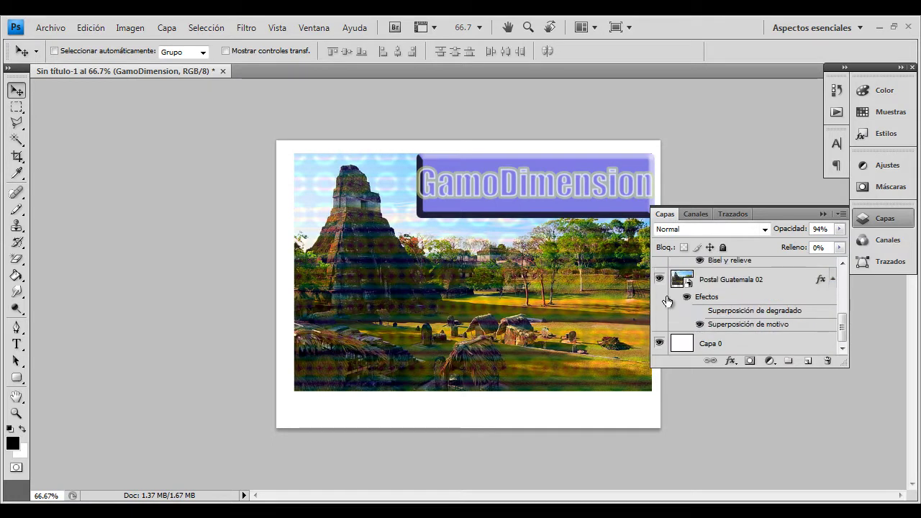
{"action": "scroll", "coordinate": [666, 300], "scroll_direction": "up", "scroll_amount": 3}
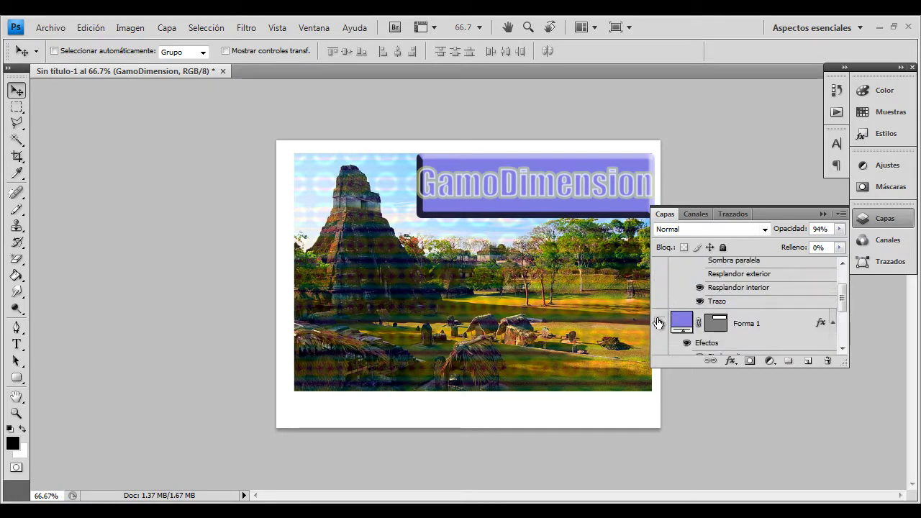
{"action": "left_click", "coordinate": [659, 322]}
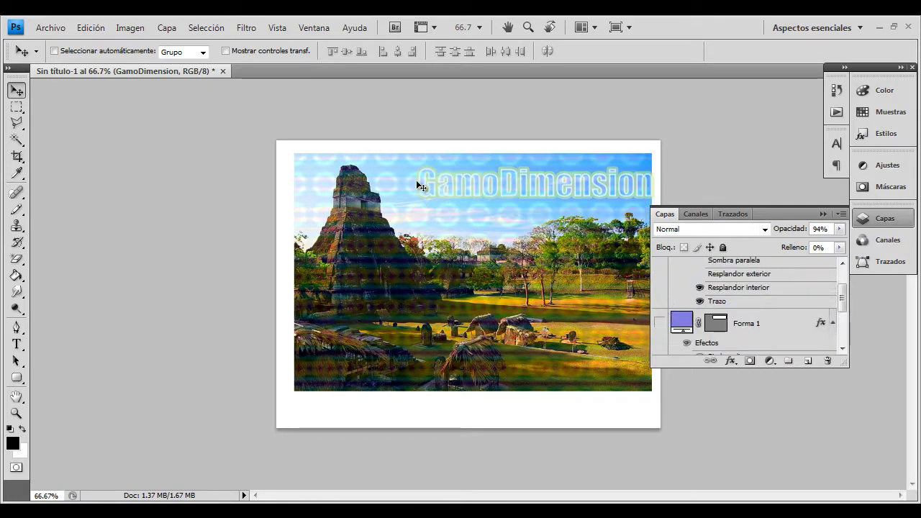